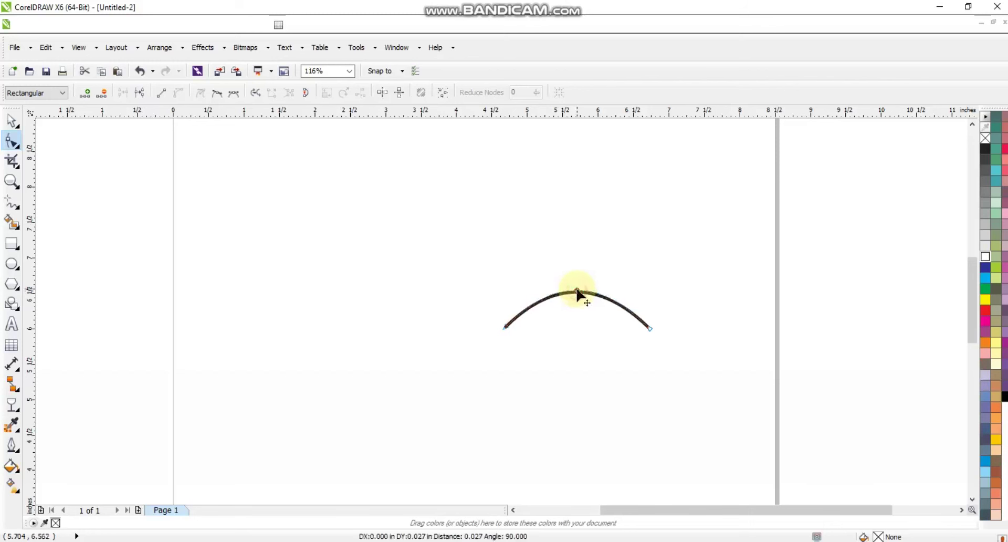
Mirror a copy of the arc downward to form an eye shape and combine both arcs into one curve.
click(12, 180)
drag(393, 240, 728, 424)
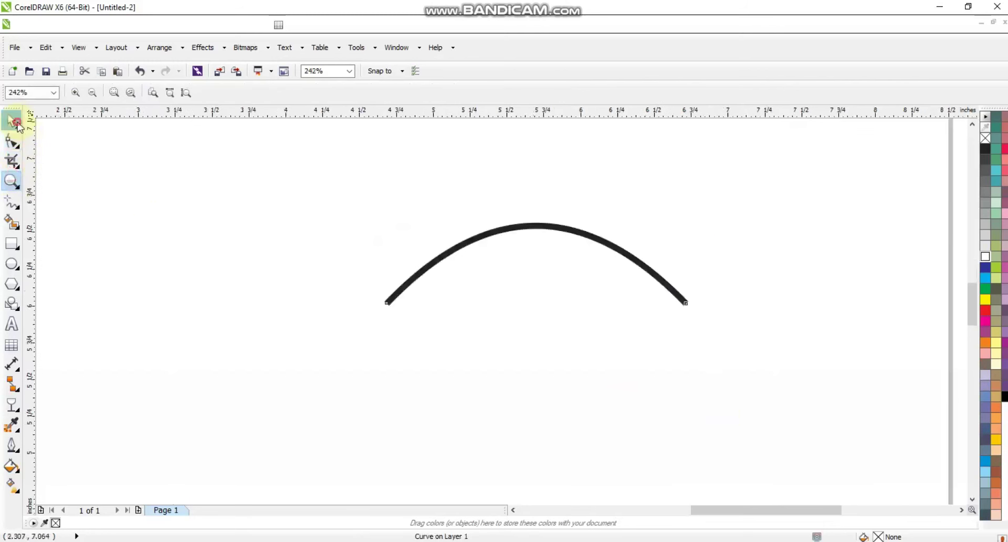
click(16, 123)
drag(534, 220, 519, 339)
drag(320, 189, 736, 408)
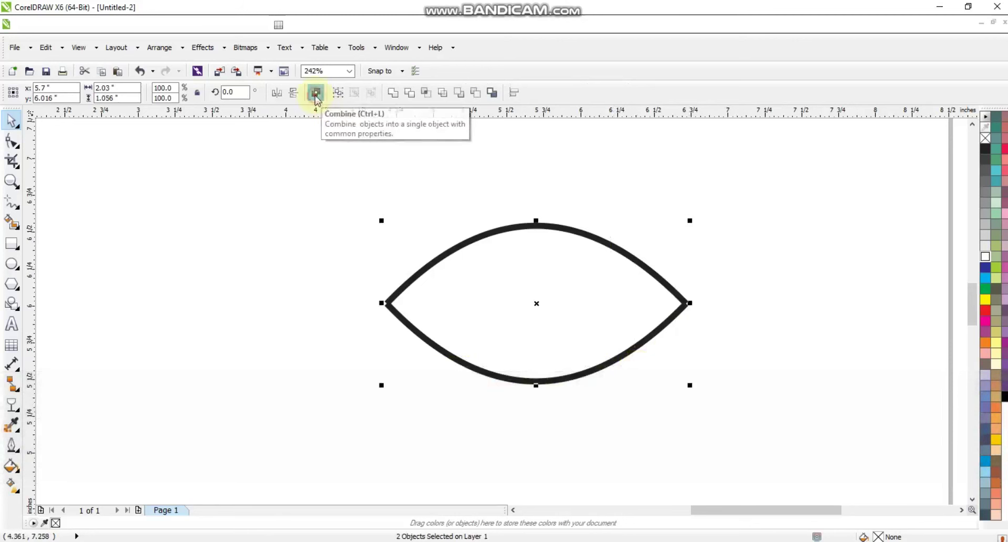
click(316, 94)
Join the overlapping end nodes at both corners of the eye shape to close its outline.
click(9, 148)
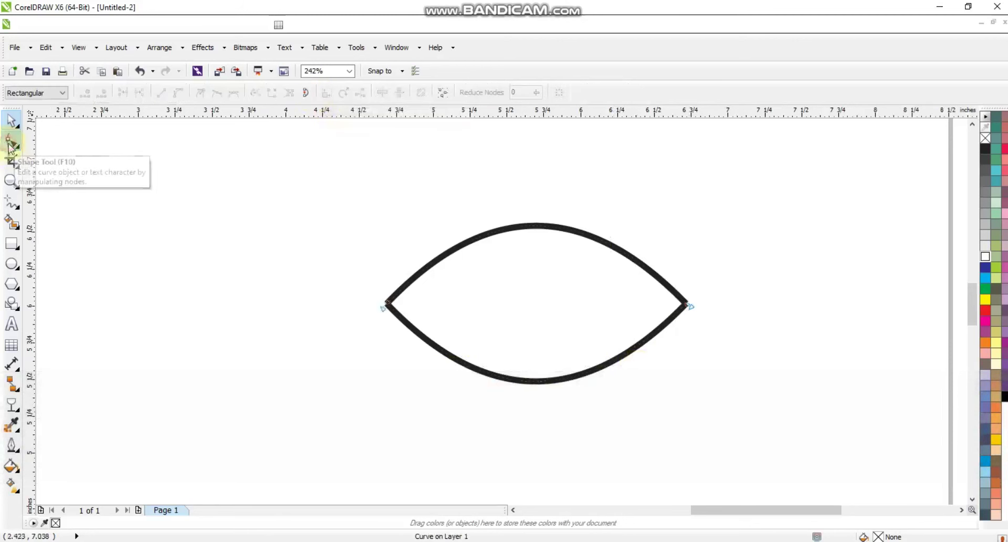
drag(417, 332, 416, 332)
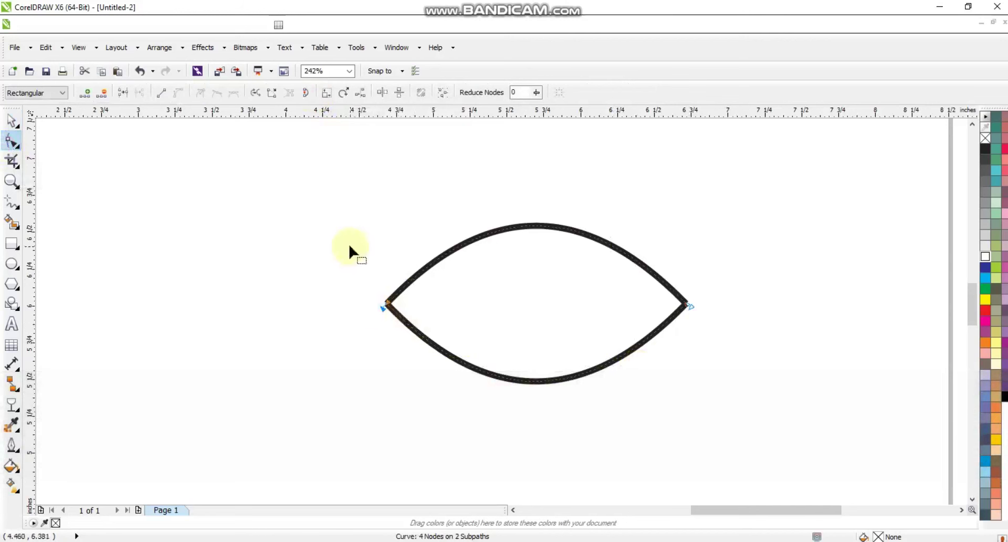
click(125, 93)
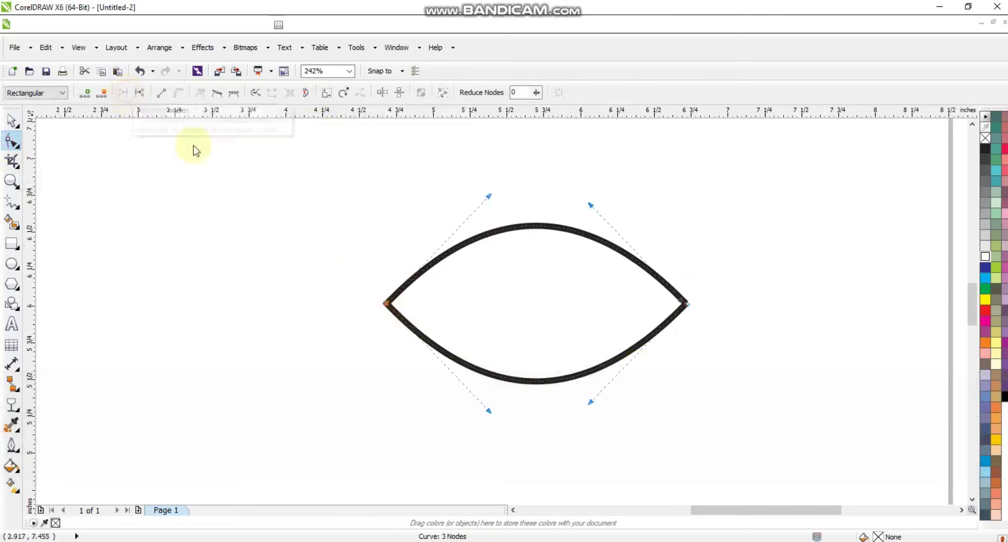
click(124, 94)
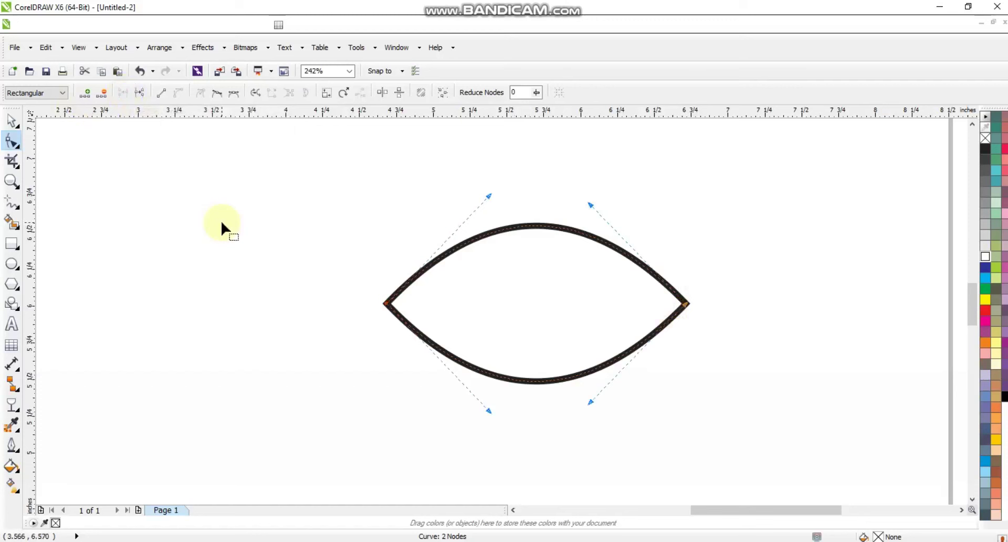
Draw a horizontal straight line about 2.2 inches long, extending leftward from the eye shape's left corner.
click(11, 181)
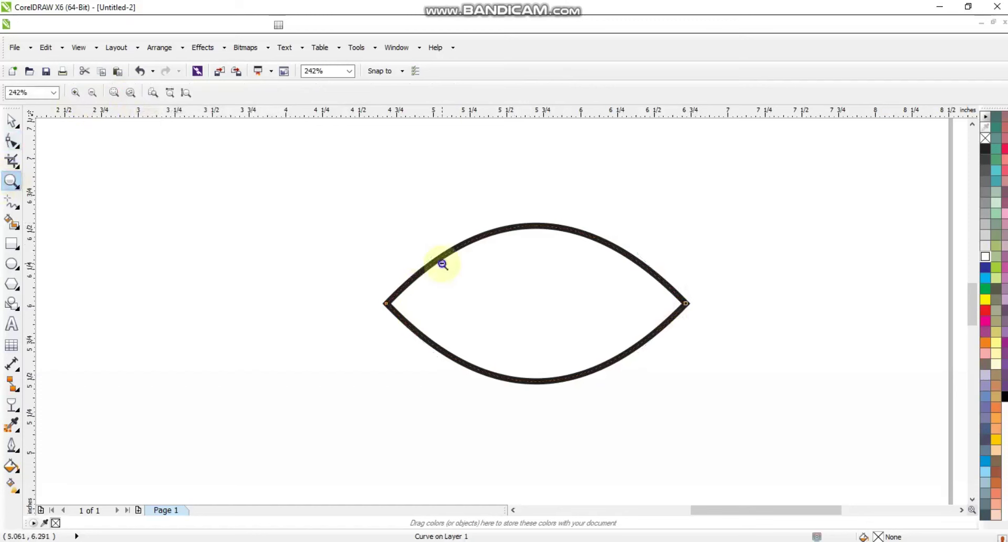
right_click(440, 263)
drag(208, 270, 729, 406)
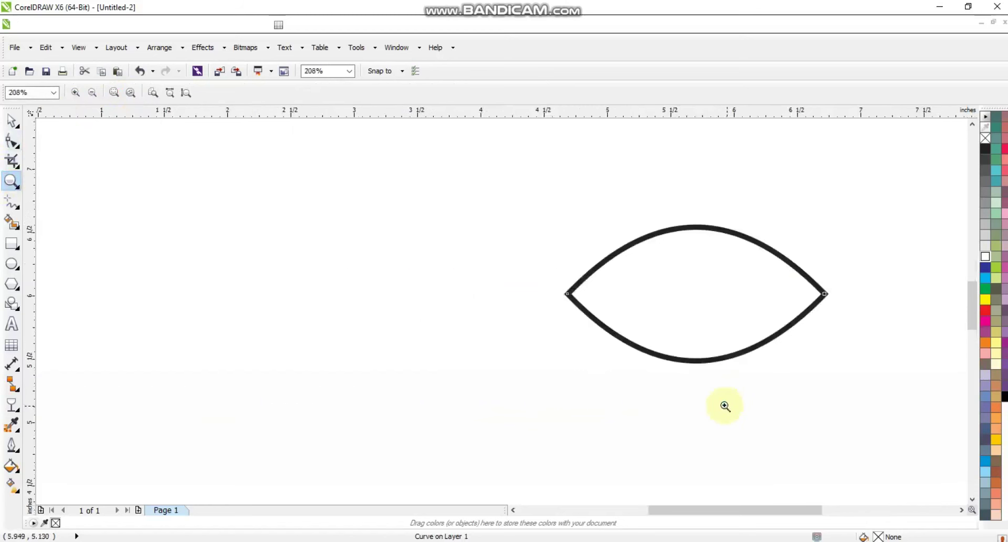
click(11, 201)
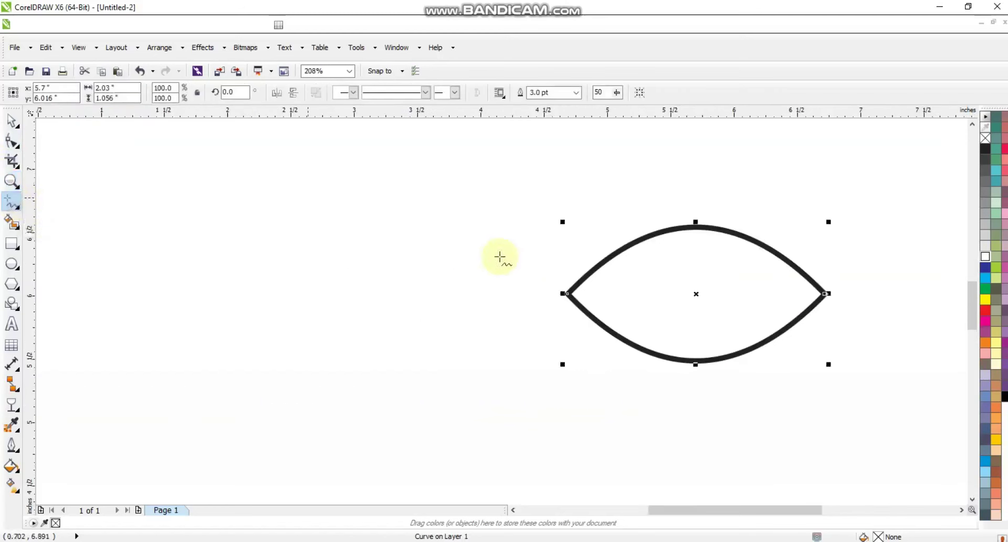
click(567, 293)
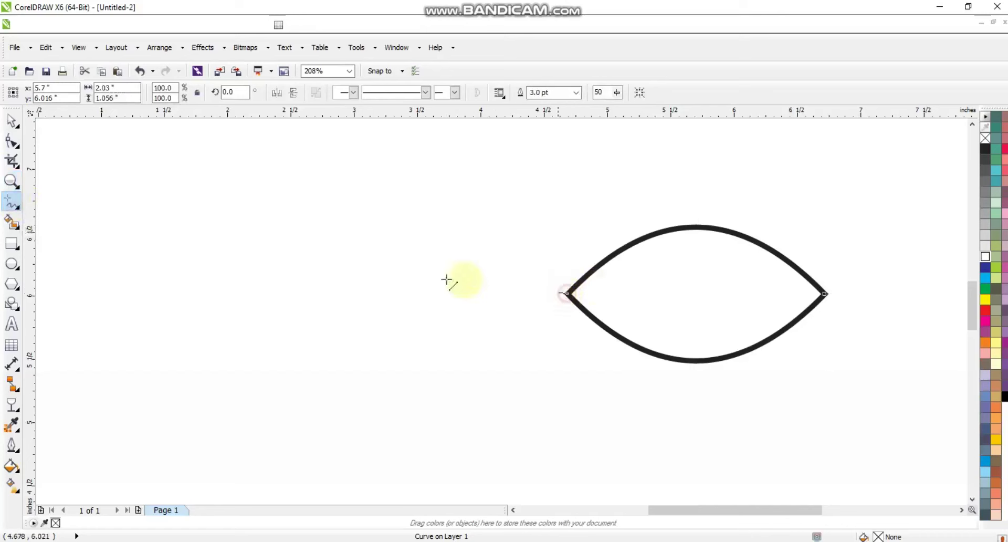
click(286, 295)
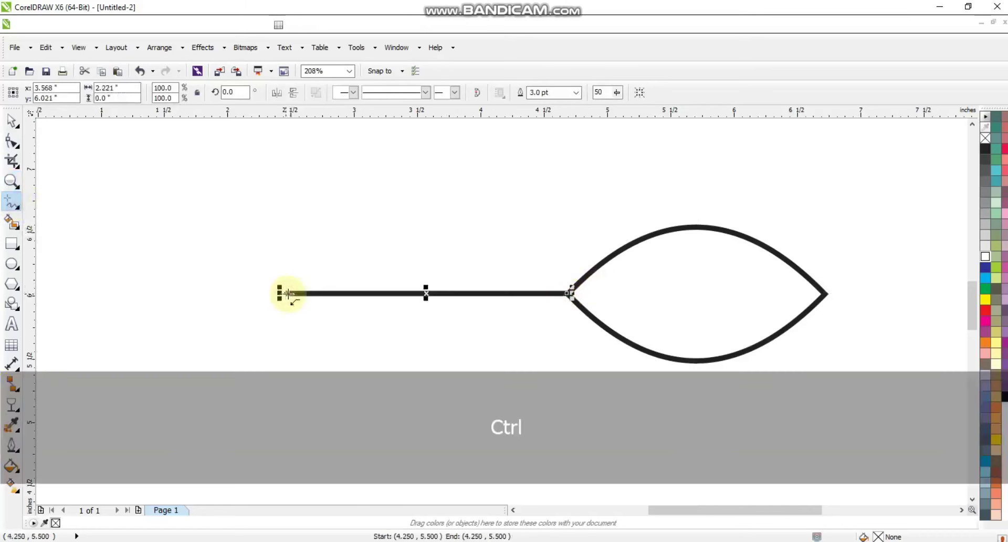
Convert the horizontal line to a curve and bend it upward into an arch using both node handles.
click(10, 145)
drag(234, 228, 615, 354)
click(177, 94)
drag(474, 296, 482, 211)
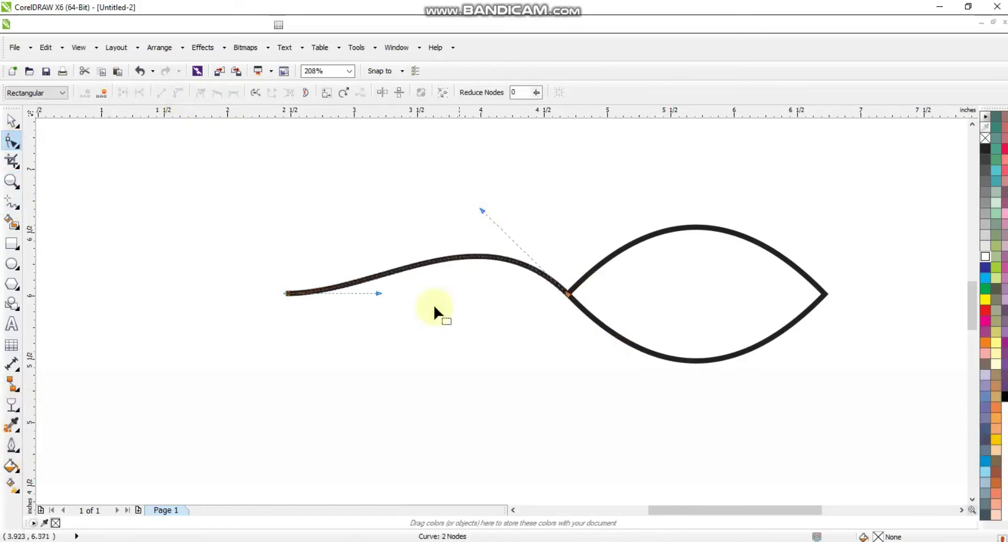
drag(384, 293, 365, 220)
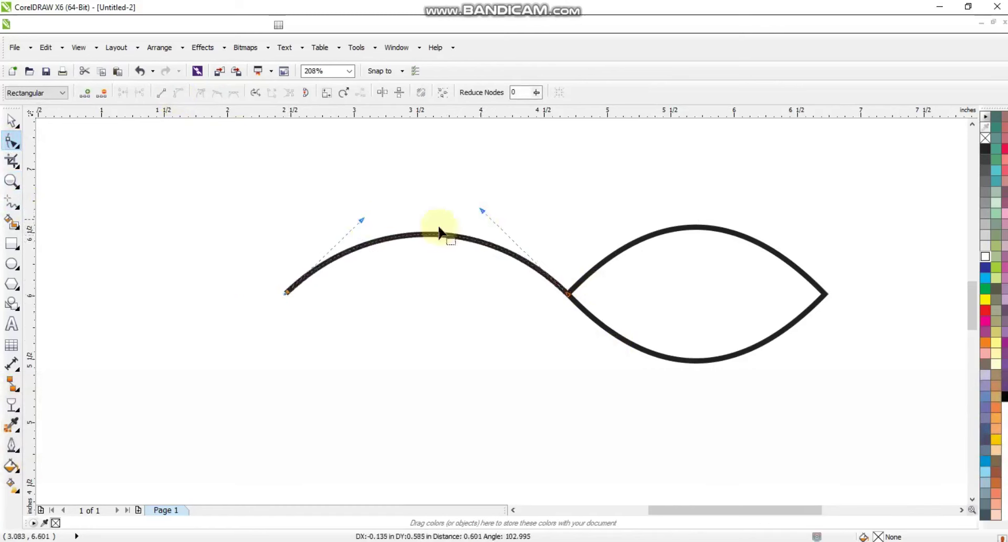
drag(482, 211, 480, 201)
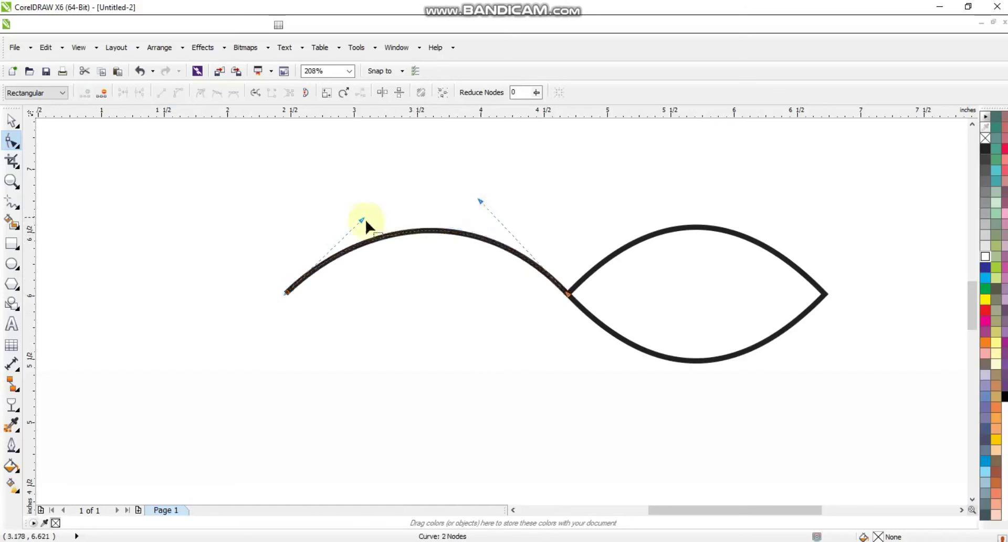
Move the arch's free end down and outward, and adjust both handles to round the arch.
drag(286, 292, 261, 340)
drag(337, 264, 327, 223)
drag(480, 201, 473, 199)
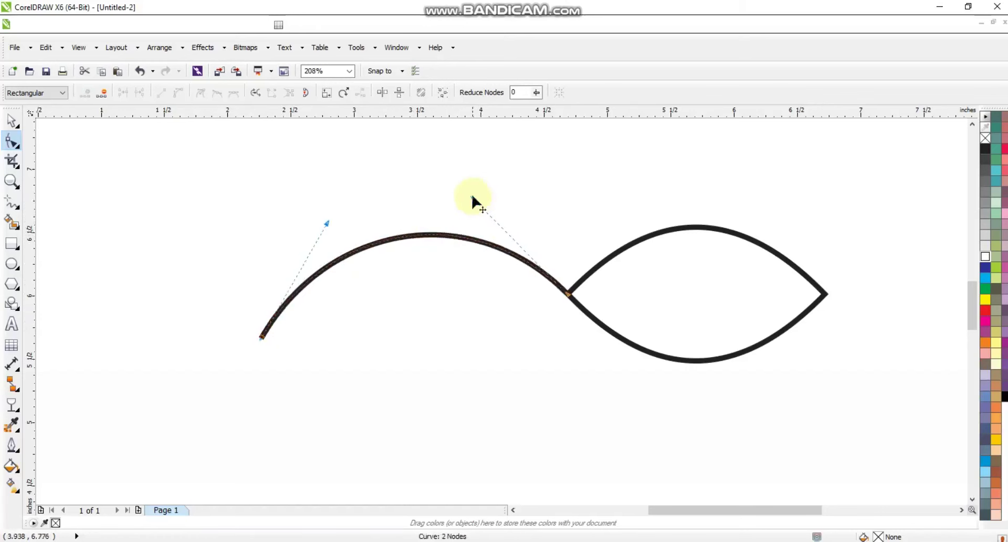
Close the arch with a straight line from its free end back to the eye shape's left corner.
click(12, 203)
click(262, 339)
click(567, 293)
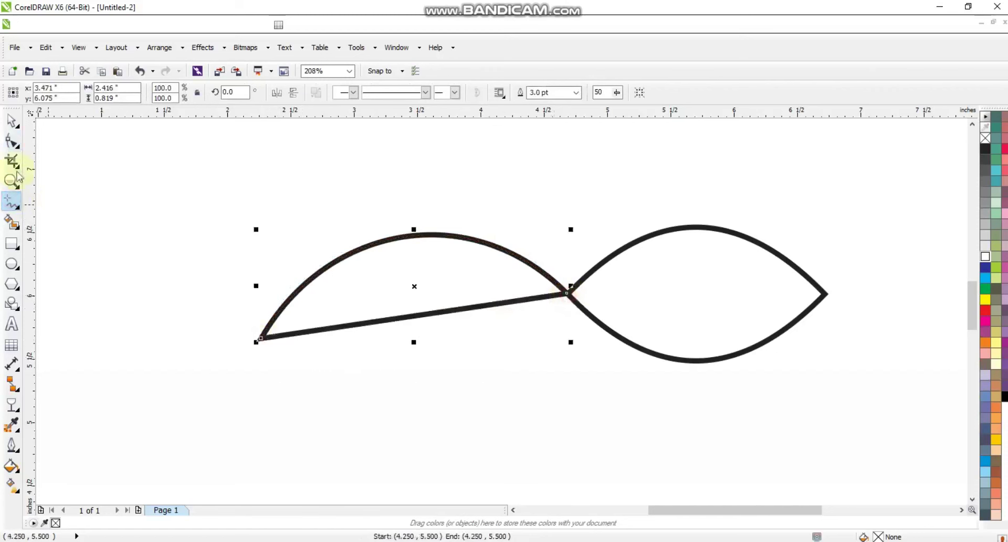
Convert the closing line to a curve, shape it into a downward-bulging S-curve, and refine the leaf's pointed tip.
click(15, 142)
click(178, 93)
drag(511, 233, 580, 323)
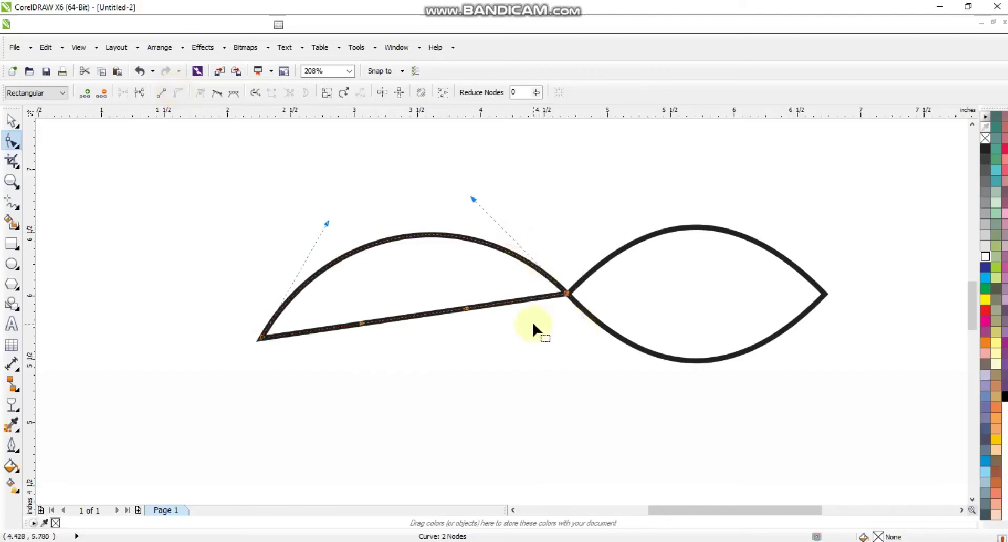
drag(466, 311, 475, 439)
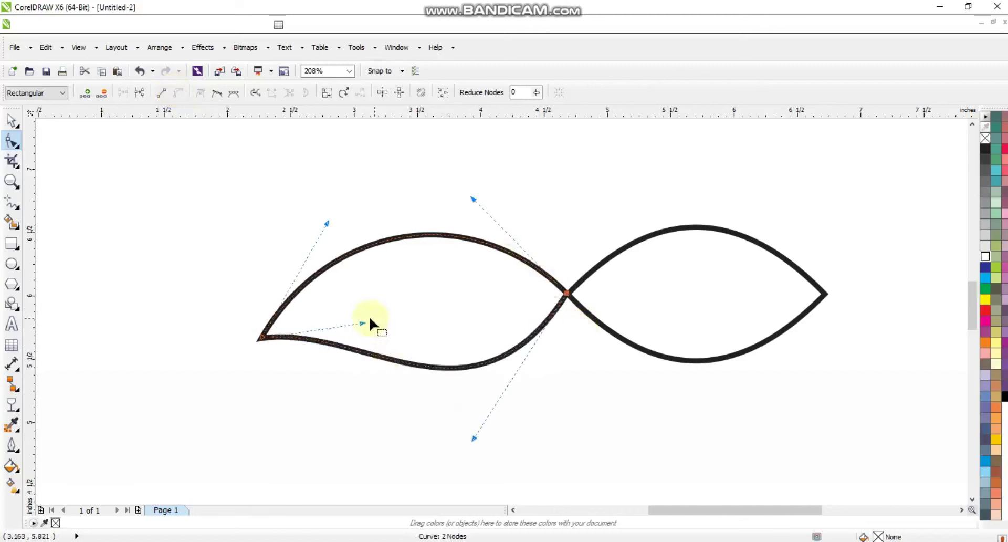
drag(364, 324, 371, 284)
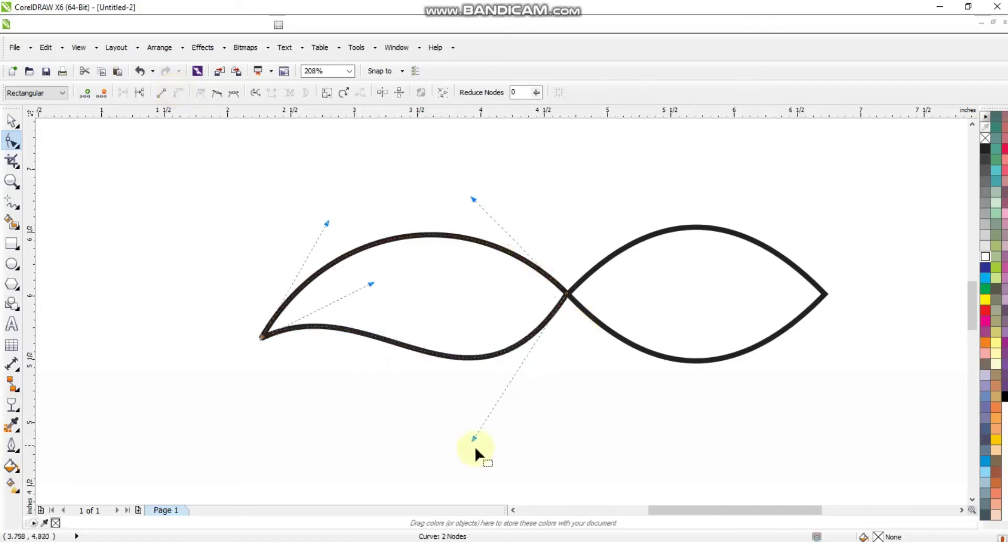
drag(475, 438, 440, 451)
drag(264, 339, 257, 339)
drag(318, 221, 322, 221)
Select the leaf shape and nudge it slightly toward the eye shape so their corners meet.
click(13, 123)
click(270, 227)
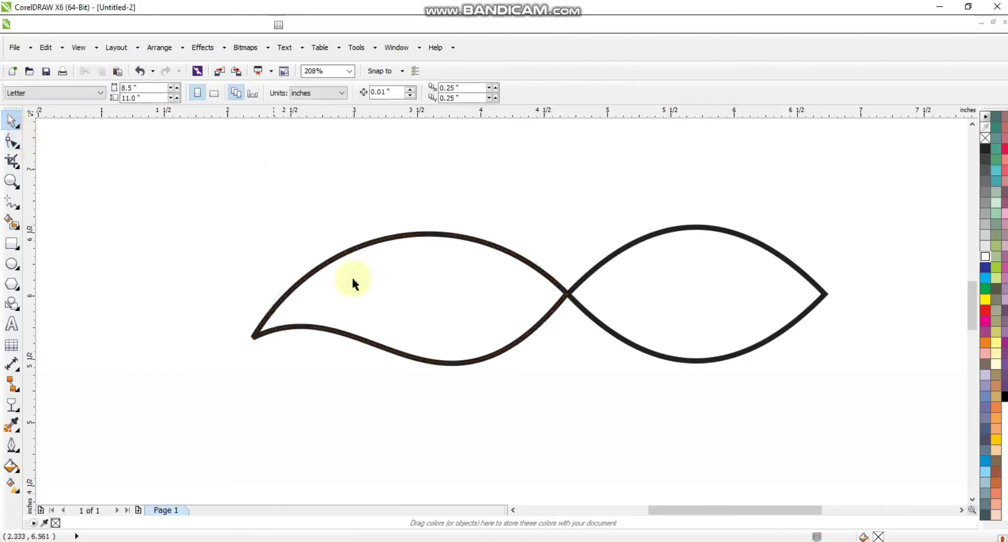
ctrl+click(426, 317)
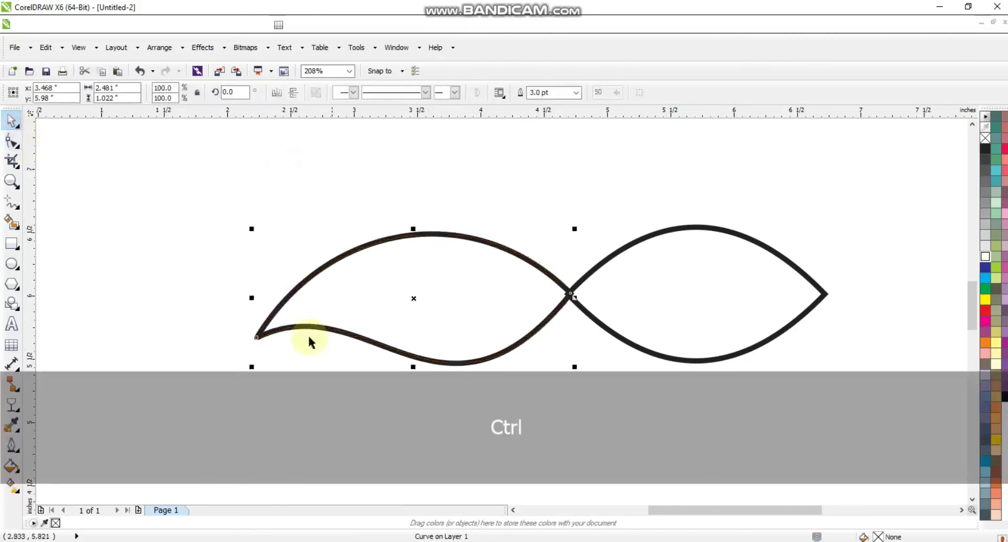
click(277, 346)
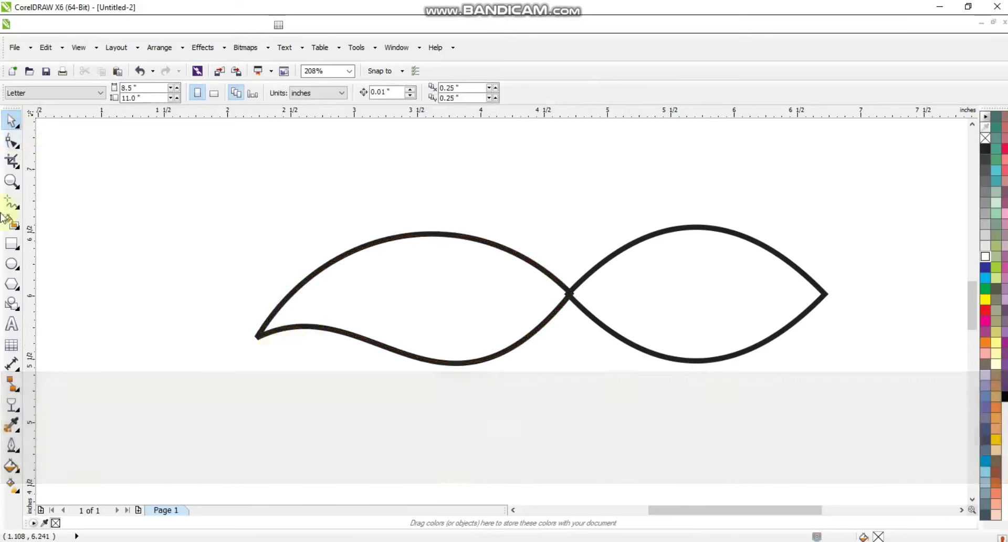
Draw a straight line about 2.8 inches long from the leaf's lower edge to the eye shape's upper edge.
click(9, 205)
click(433, 356)
mouse_move(403, 348)
mouse_down()
mouse_move(797, 234)
mouse_move(735, 231)
mouse_up()
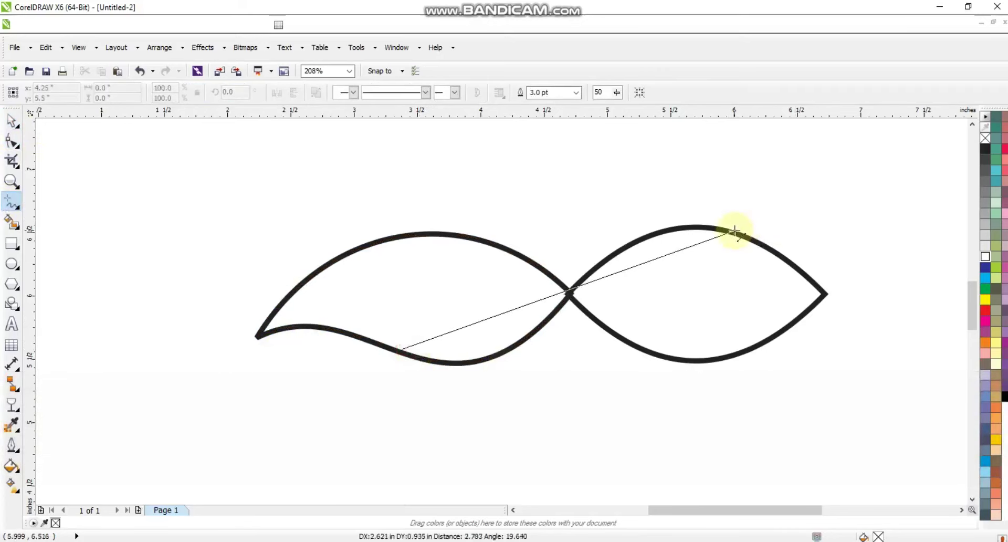
click(735, 231)
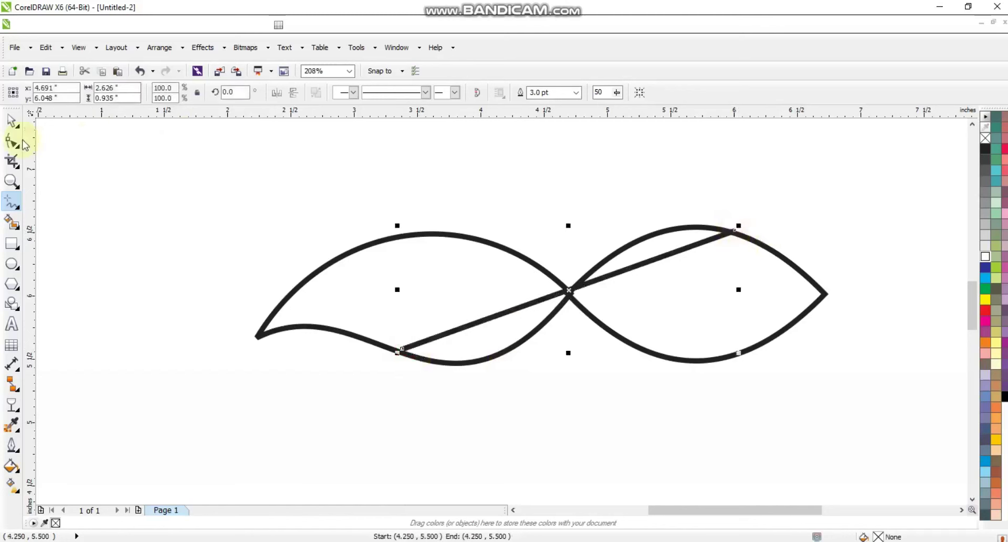
Convert the diagonal line to a curve and bend it into an S running closely beside the leaf and eye outlines.
click(12, 141)
drag(342, 169, 736, 364)
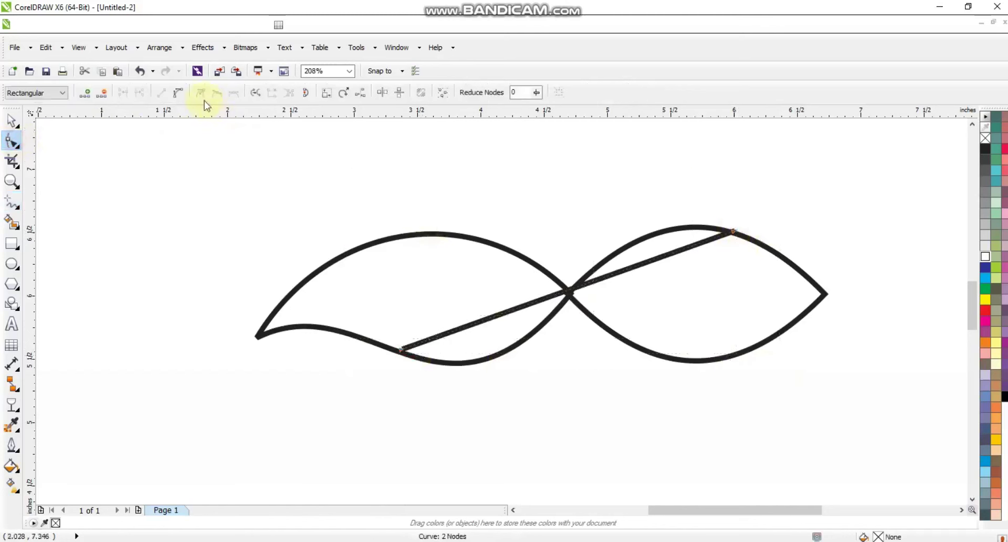
drag(511, 314, 646, 312)
drag(625, 270, 614, 209)
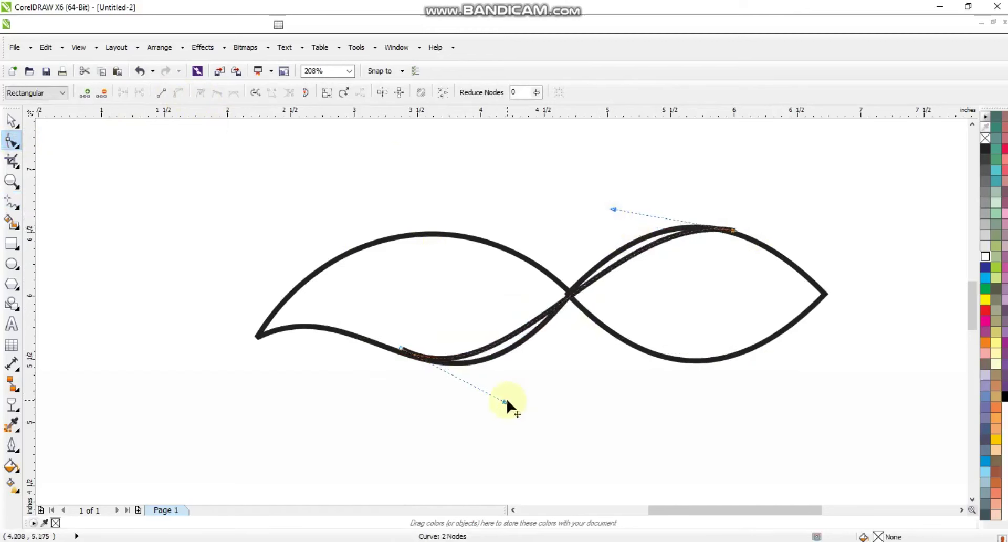
drag(506, 402, 541, 427)
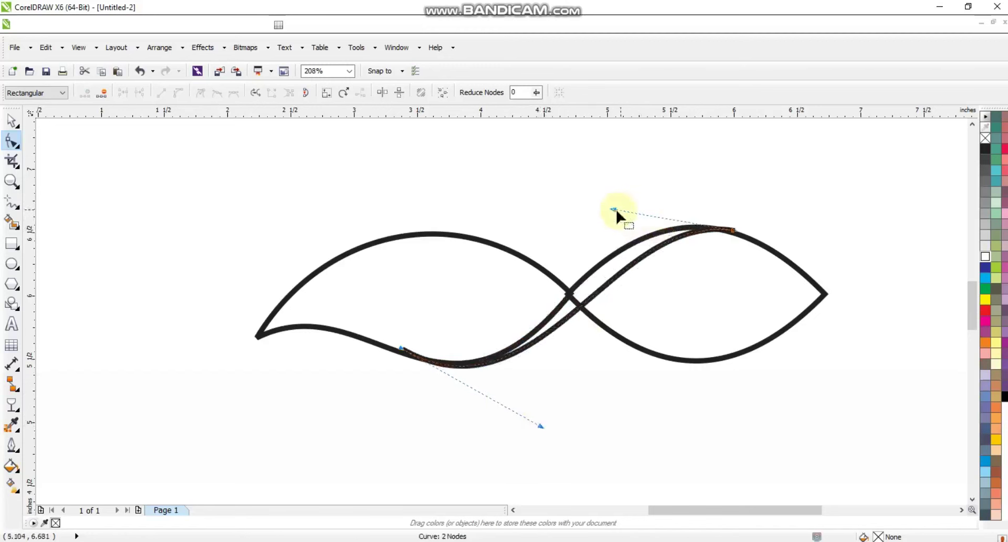
drag(607, 209, 576, 211)
drag(542, 426, 557, 430)
drag(576, 211, 567, 212)
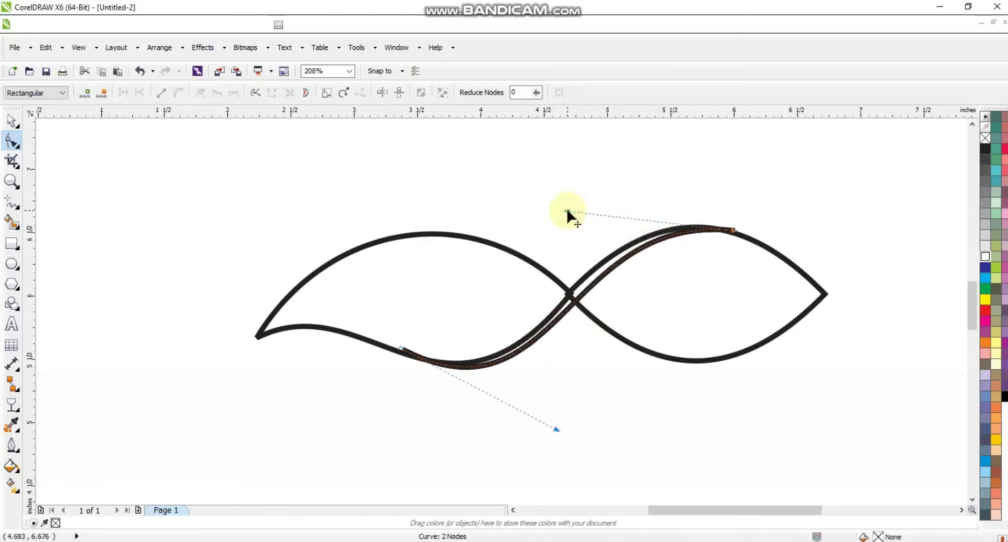
Smart-fill the two narrow slivers between the S-curve and the leaf and eye outlines with blue-grey.
click(12, 225)
click(557, 309)
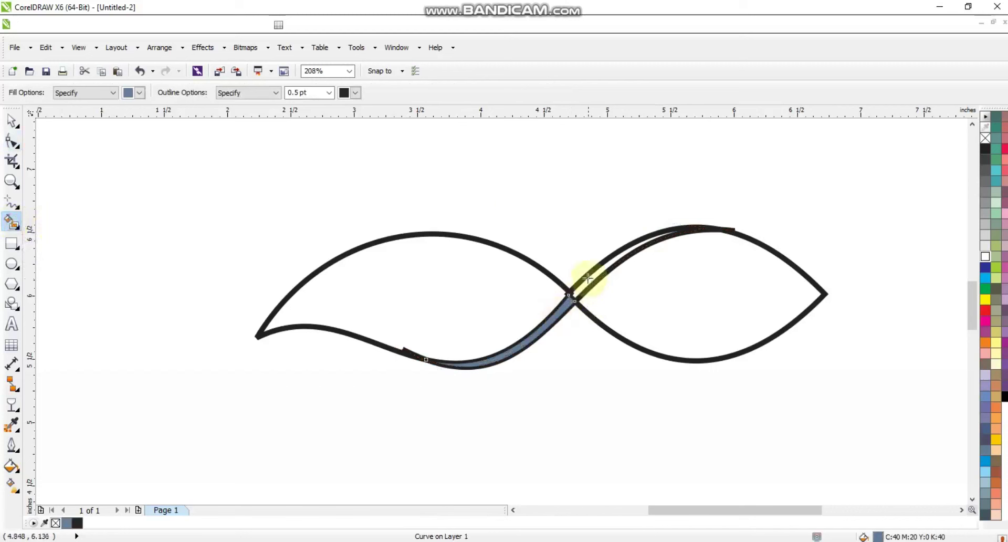
click(588, 278)
Weld the two blue-grey slivers into a single ribbon shape.
click(14, 124)
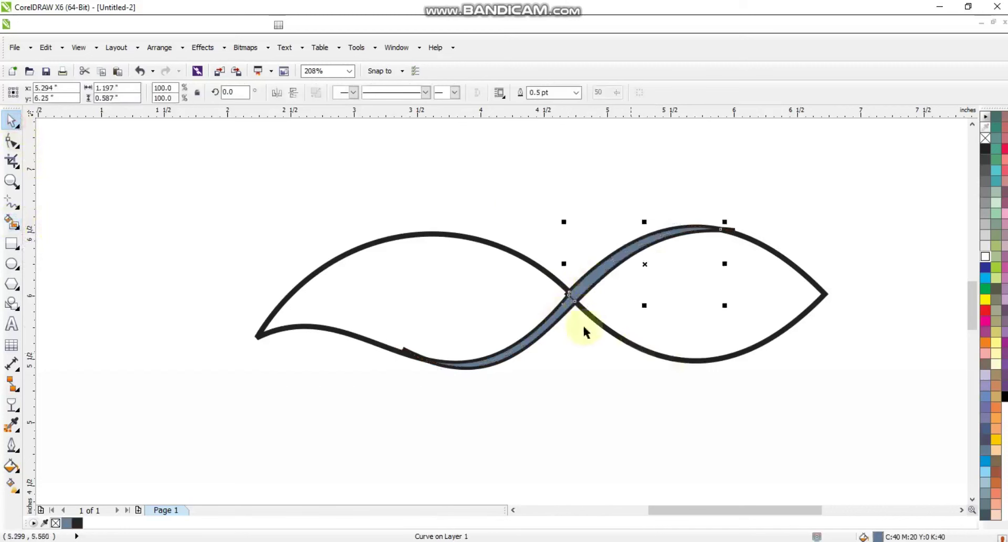
shift+click(560, 322)
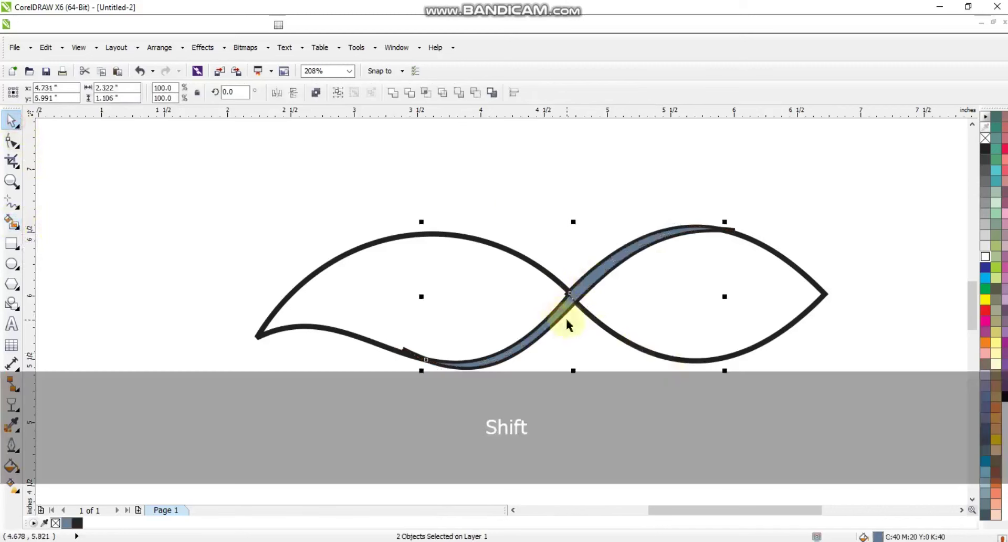
click(390, 94)
click(445, 193)
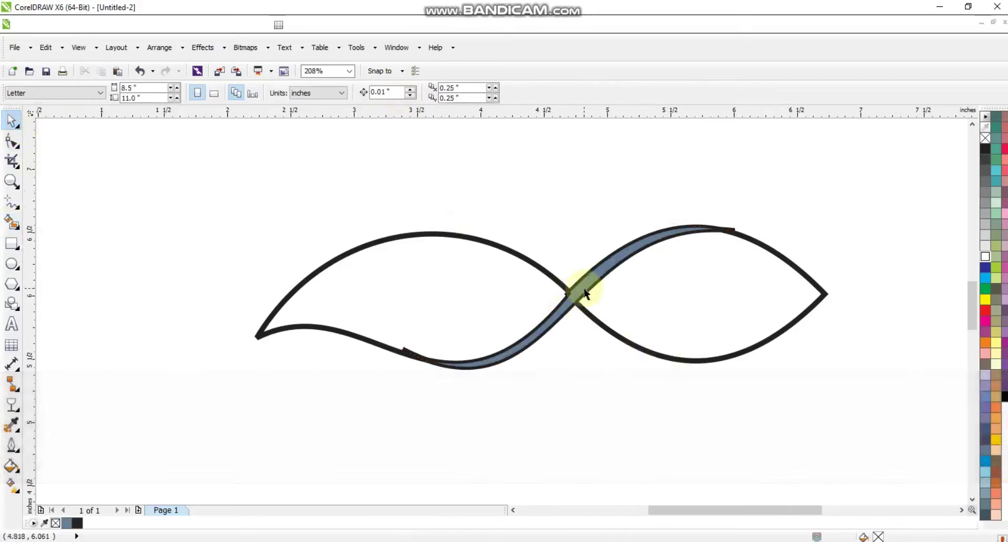
Delete the surplus nodes on the ribbon's upper edge where the leaf and eye shapes cross.
click(584, 291)
click(13, 141)
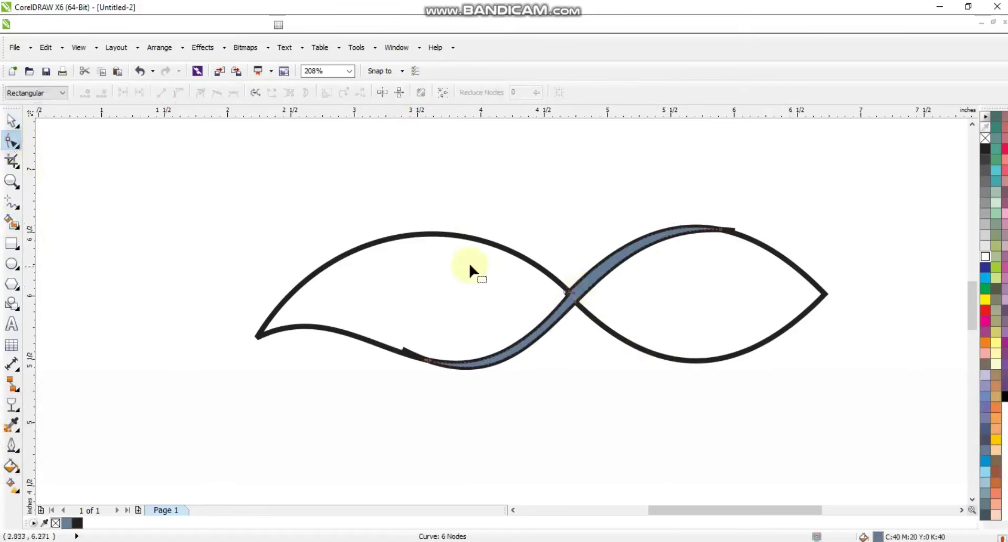
click(9, 184)
drag(514, 258, 638, 332)
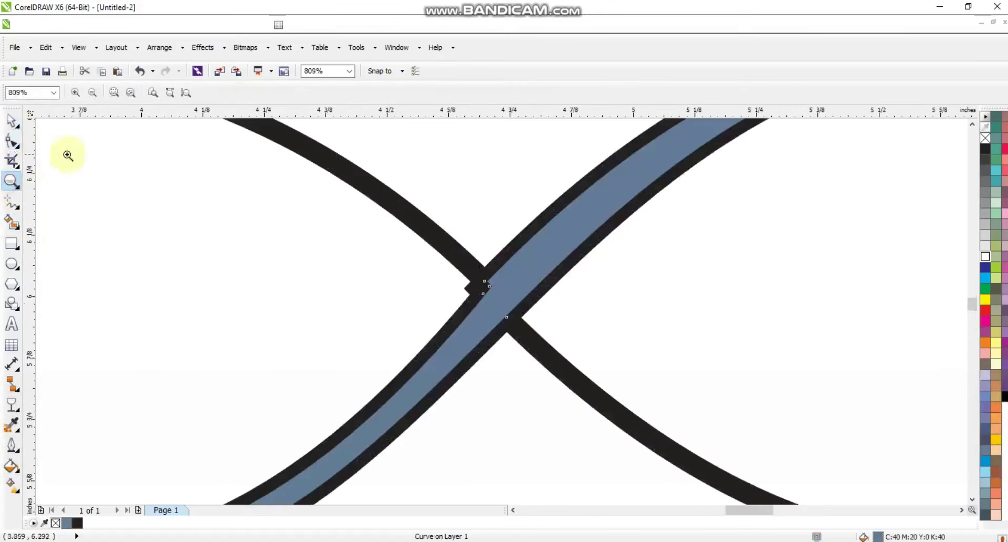
click(12, 141)
drag(480, 279, 513, 292)
key(Delete)
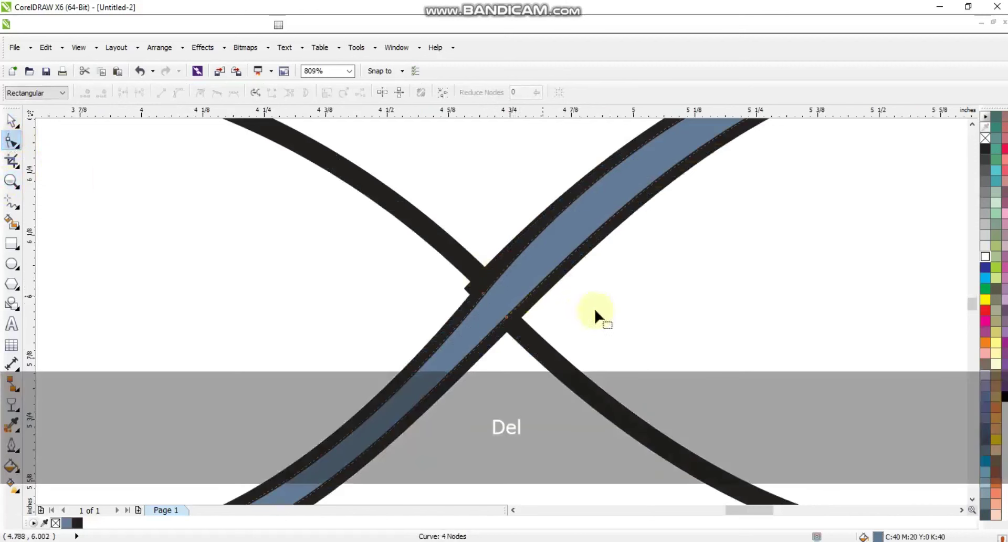
Fine-tune the ribbon's upper edge near the point where the leaf and eye shapes cross, and deselect it.
drag(519, 256, 521, 252)
key(F3)
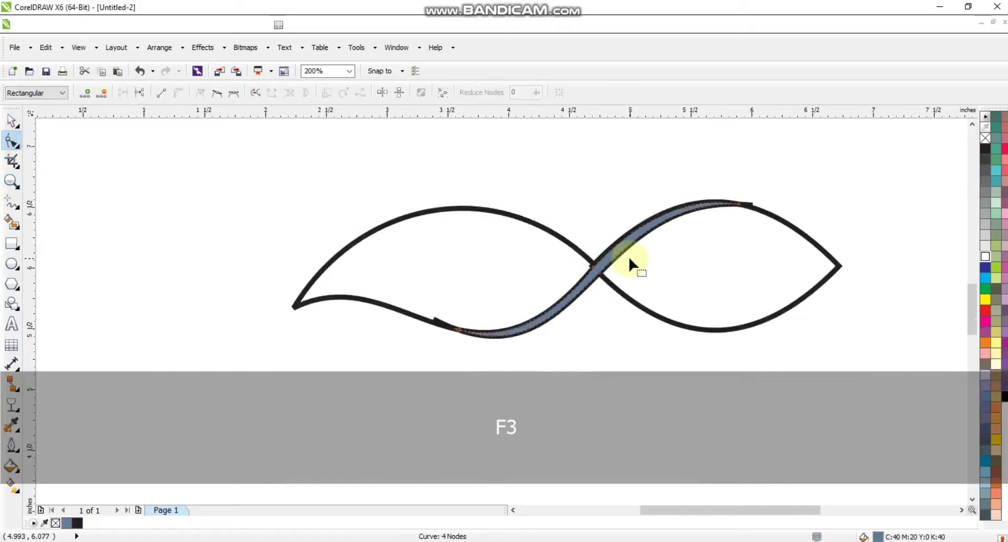
click(11, 120)
click(764, 189)
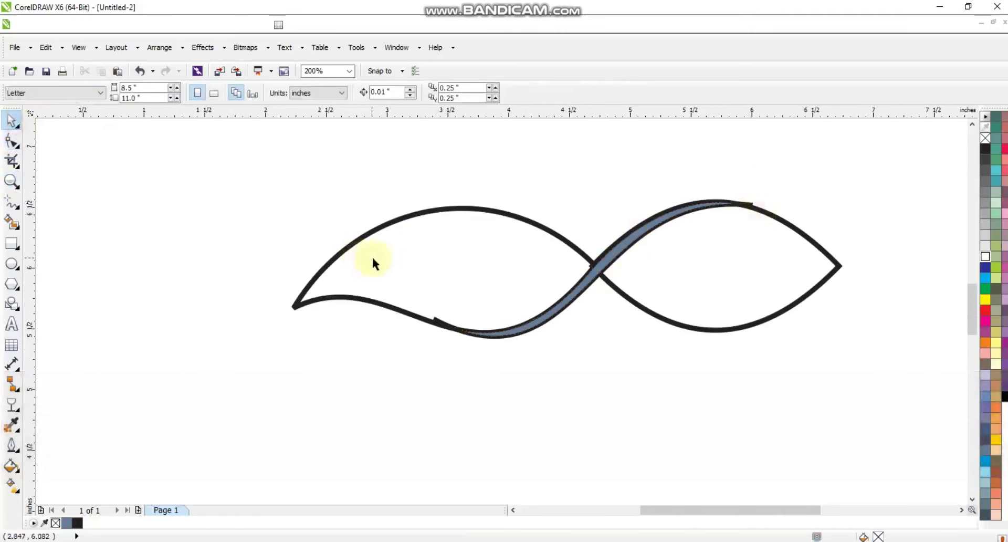
Draw a straight line from just outside the leaf's pointed tip to the crossing of the leaf and eye shapes.
click(12, 202)
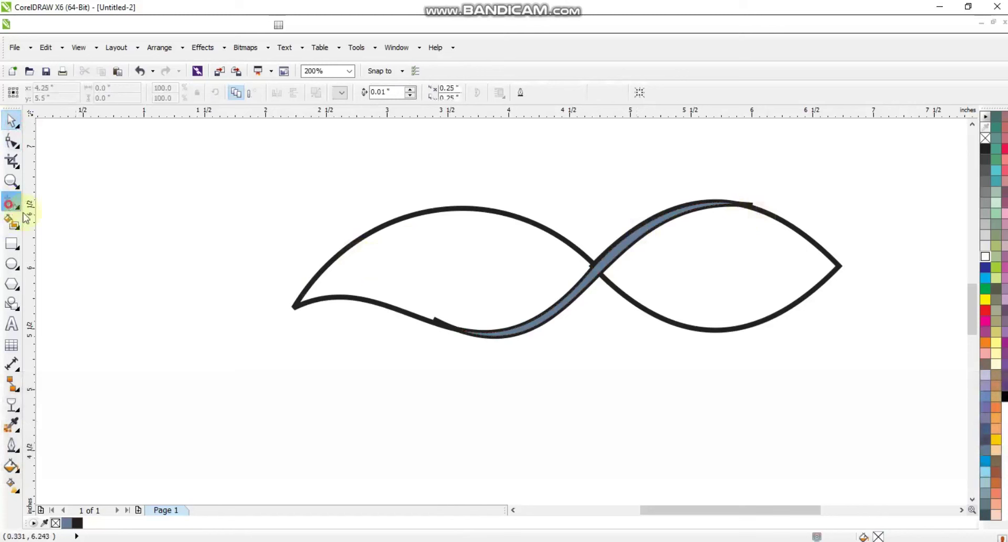
click(278, 310)
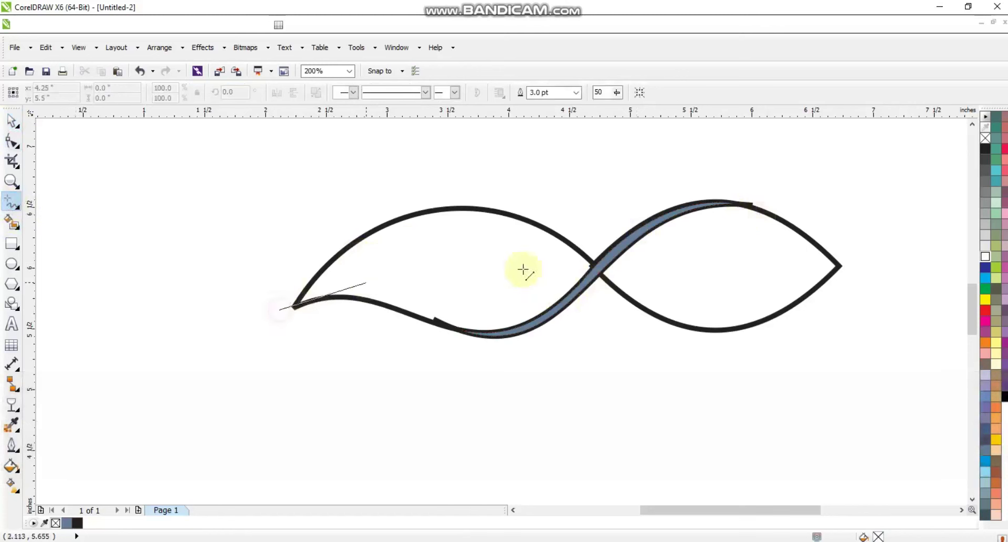
click(600, 268)
Convert the new line to a curve and bend it into a shallow S above the leaf's lower edge.
click(11, 149)
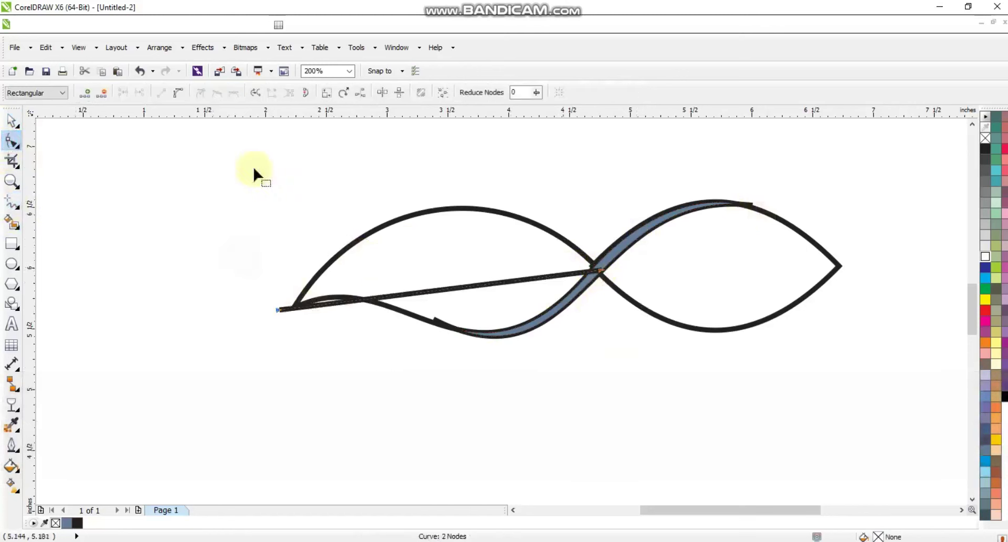
click(179, 95)
drag(497, 287, 451, 344)
drag(388, 318, 390, 243)
drag(281, 311, 281, 314)
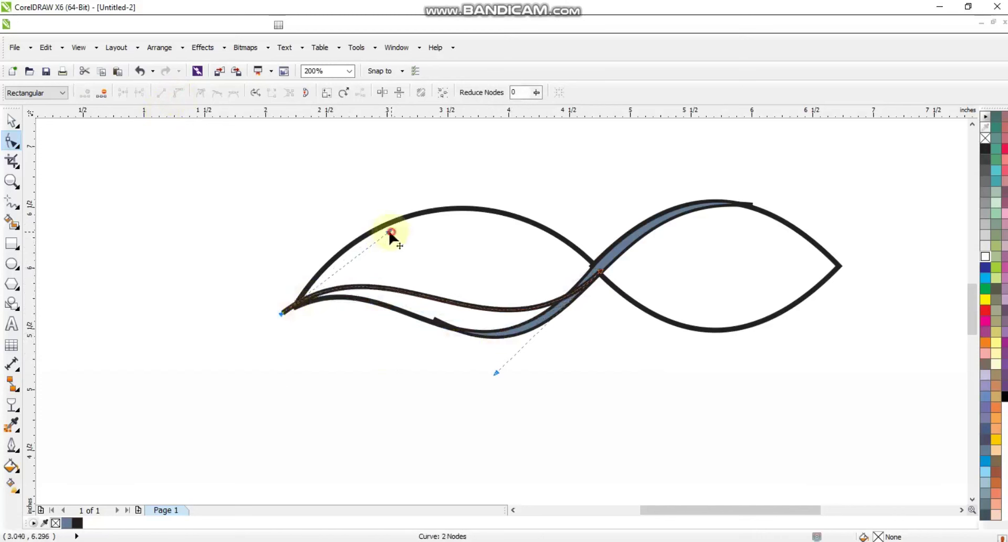
drag(498, 377, 477, 382)
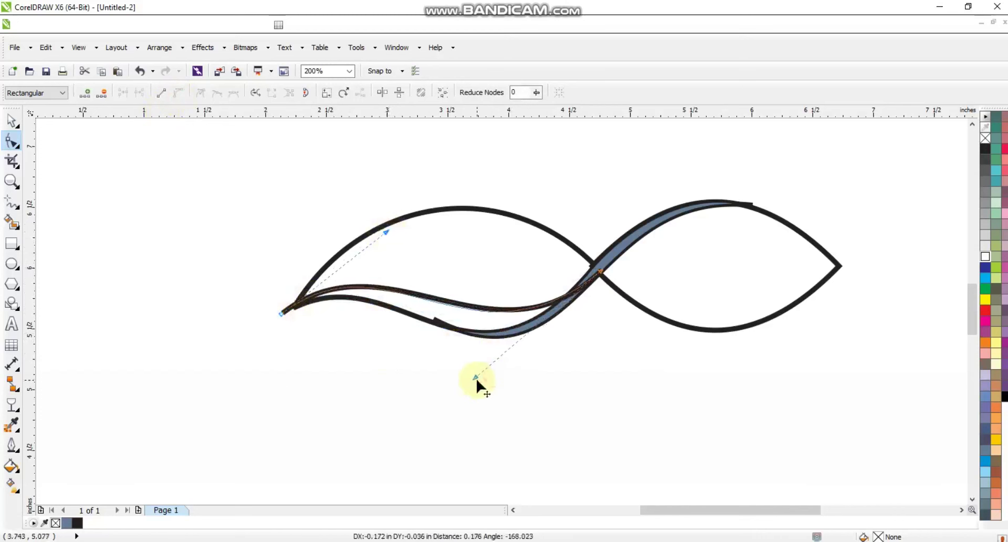
Draw a second straight line across the leaf, from just below the crossing to beyond its upper outer edge.
click(11, 201)
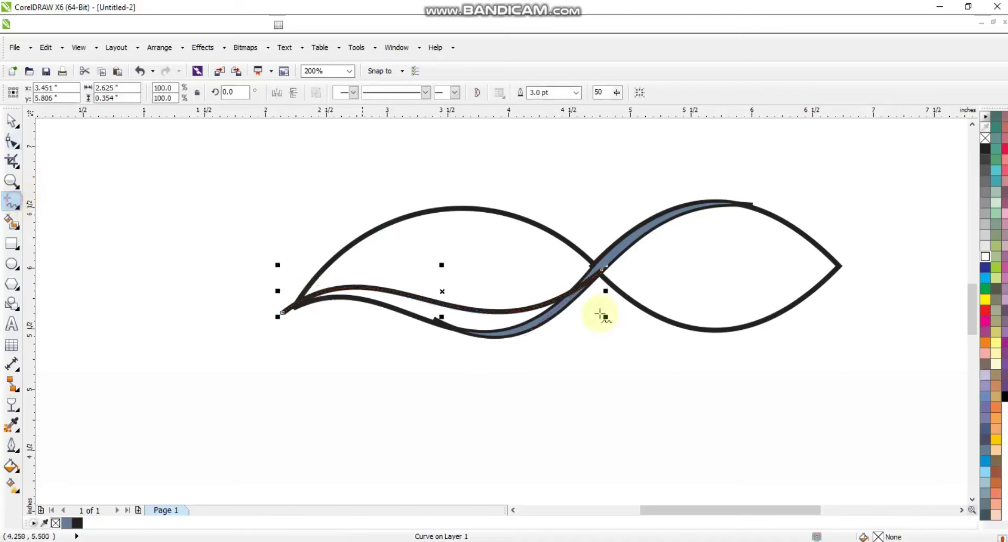
click(600, 291)
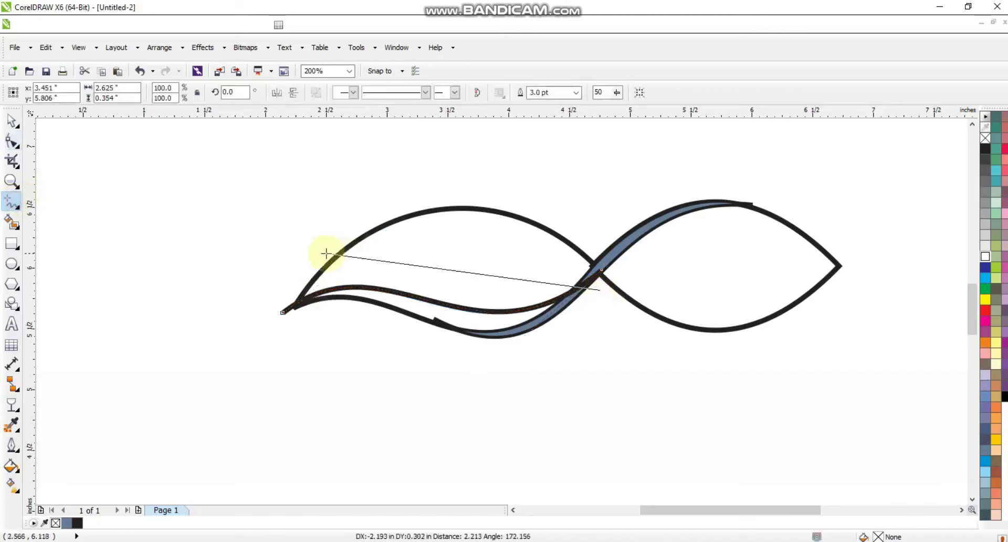
click(308, 262)
Bend the second line into an arch below the leaf's upper edge and shift its outer end slightly down and outward.
click(11, 142)
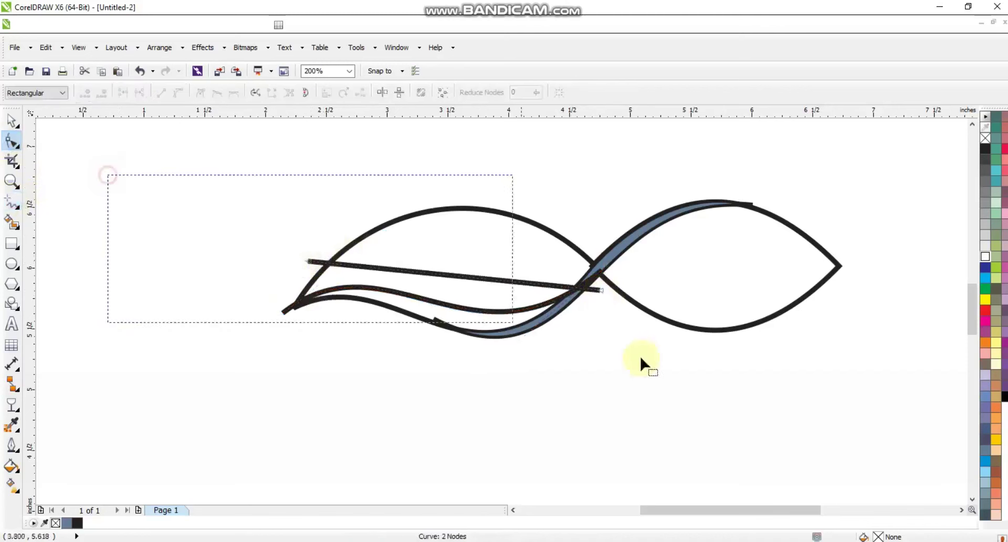
drag(441, 275, 446, 244)
drag(312, 265, 301, 268)
key(ctrl+z)
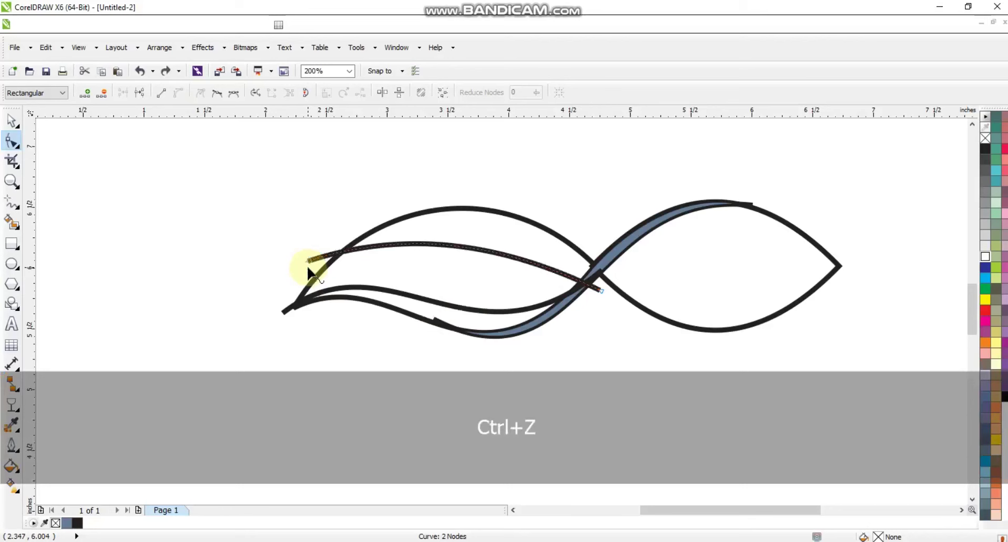
drag(313, 262, 300, 275)
click(424, 252)
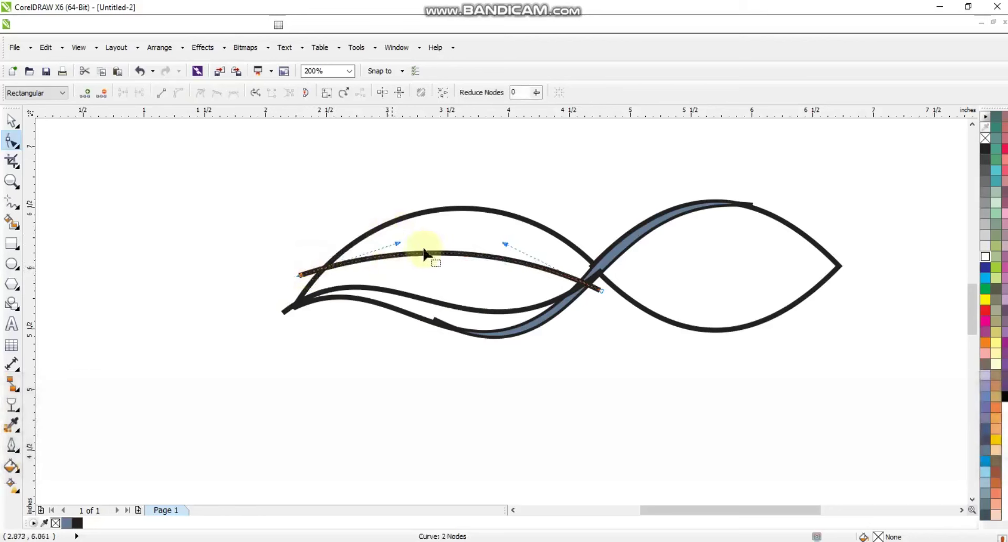
drag(401, 243, 396, 231)
drag(505, 245, 512, 225)
click(12, 121)
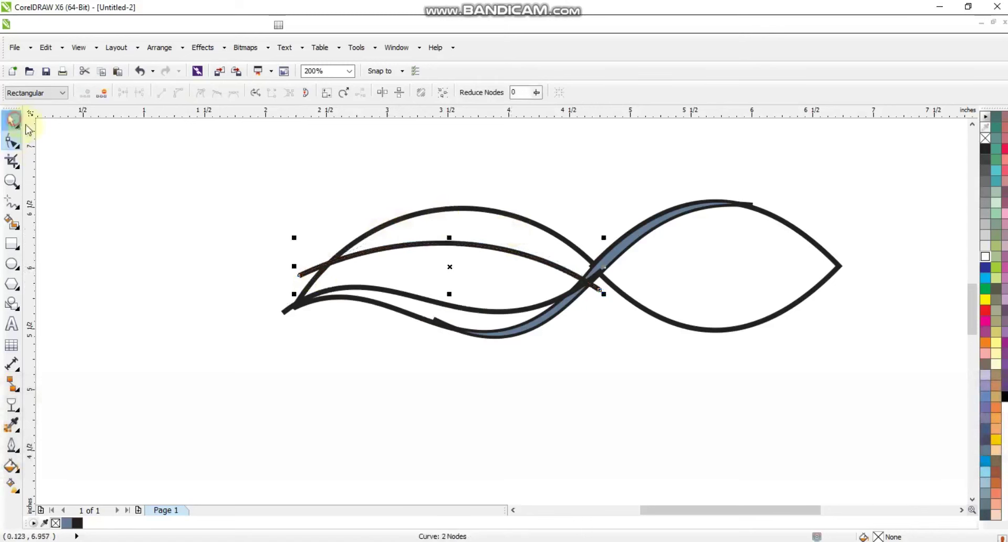
click(200, 200)
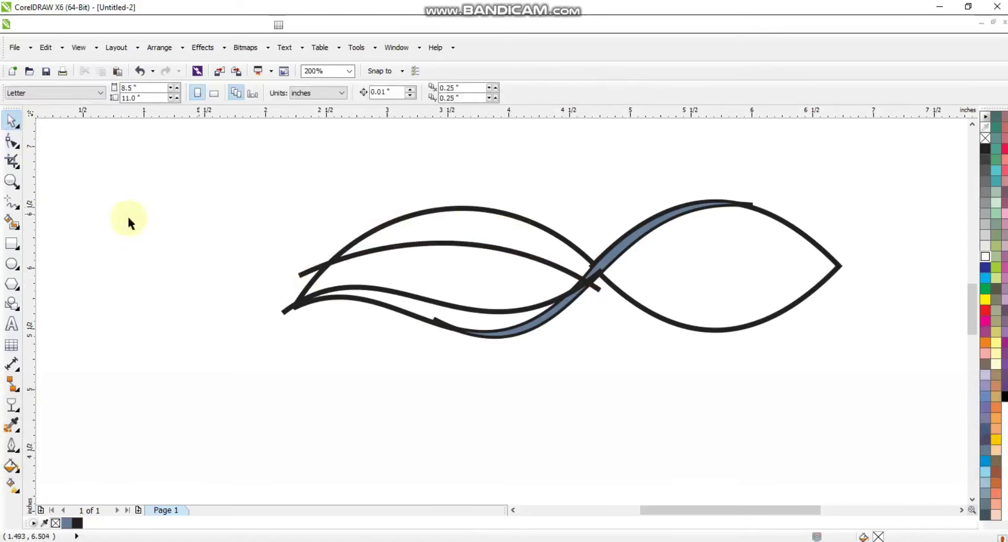
Smart-fill the leaf's upper, middle and lower bands with blue-grey.
click(12, 223)
click(432, 224)
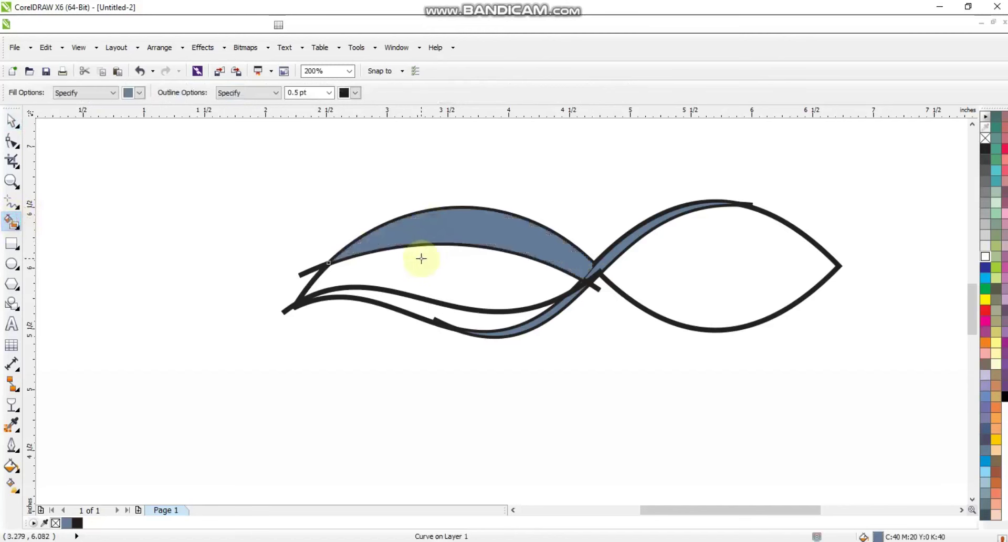
click(420, 258)
click(416, 299)
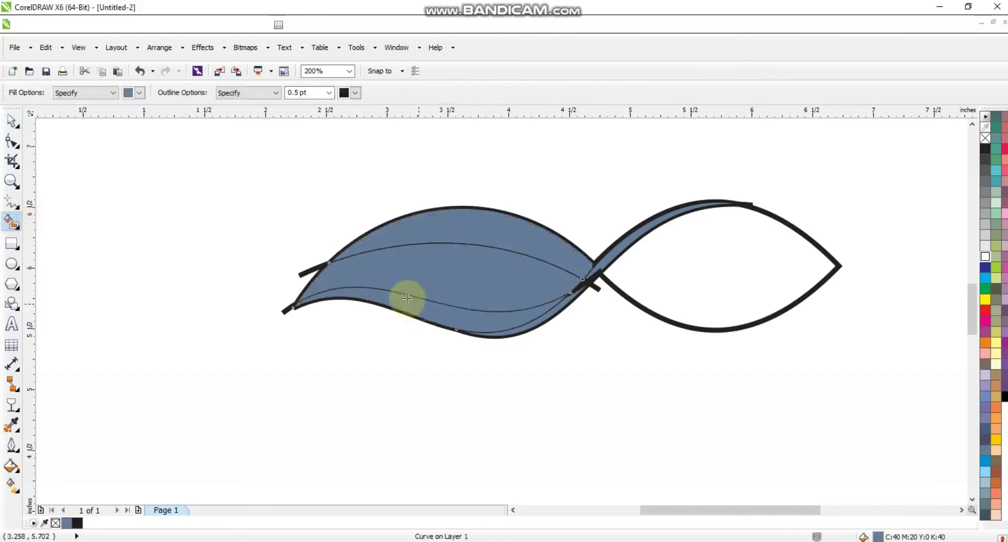
Give the leaf's lower band a linear fountain fill from red near the tip to orange near the crossing.
click(986, 310)
key(g)
drag(386, 324, 554, 312)
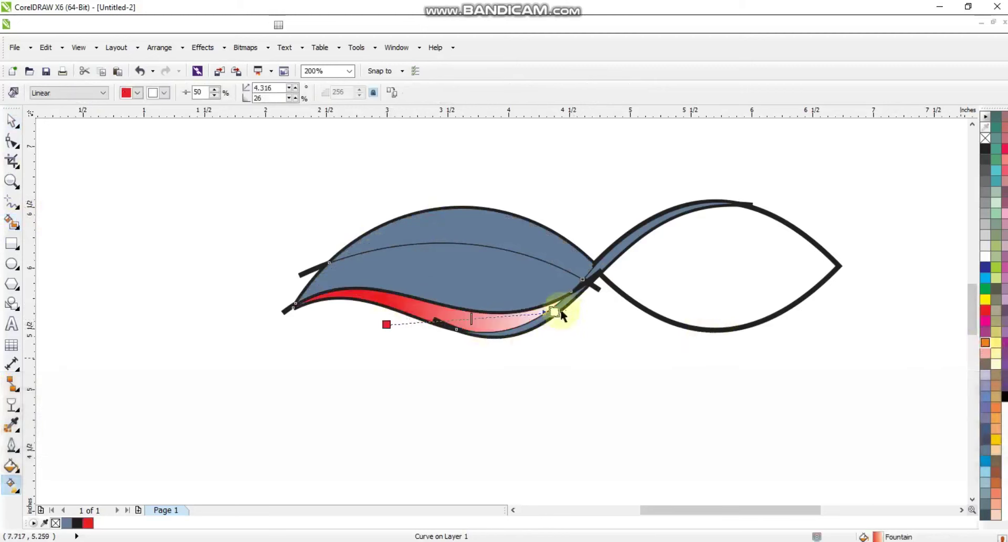
drag(558, 315, 572, 306)
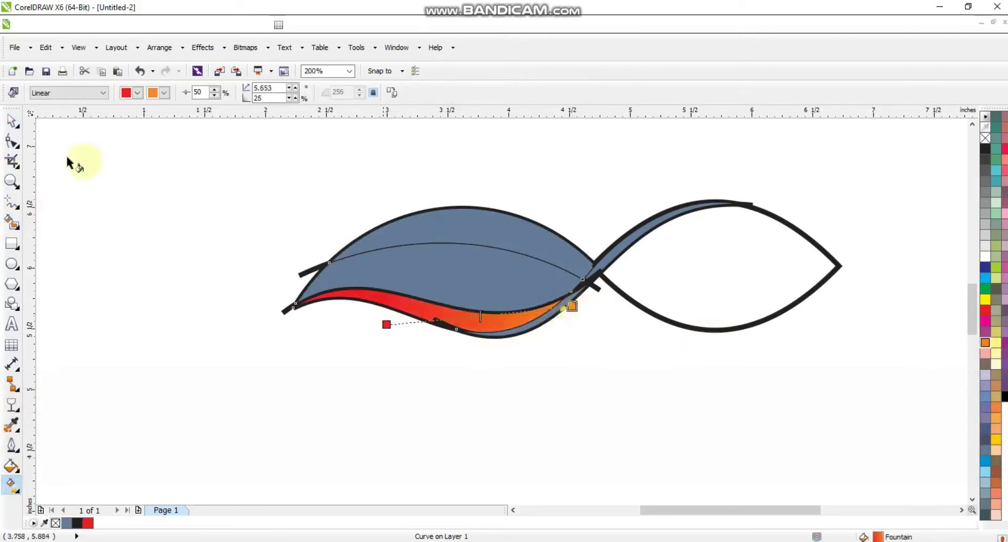
Give the leaf's middle band a vertical linear fountain fill from orange at its base to golden yellow at its top.
click(10, 122)
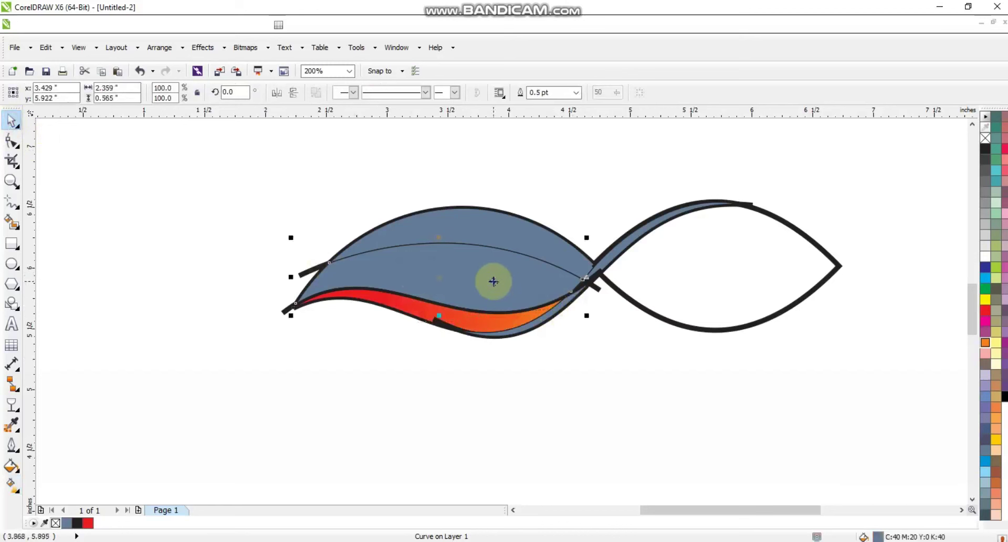
click(986, 342)
key(g)
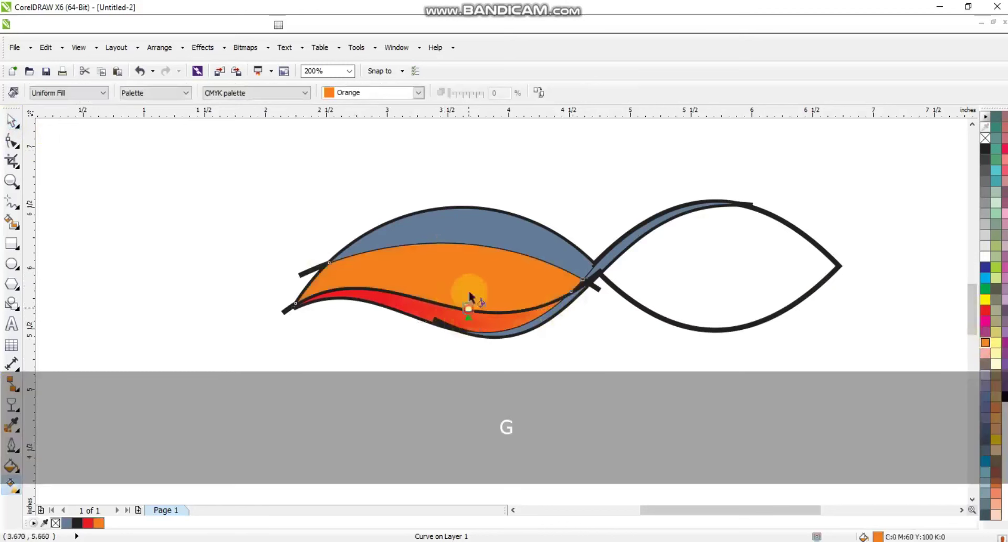
drag(465, 243, 465, 243)
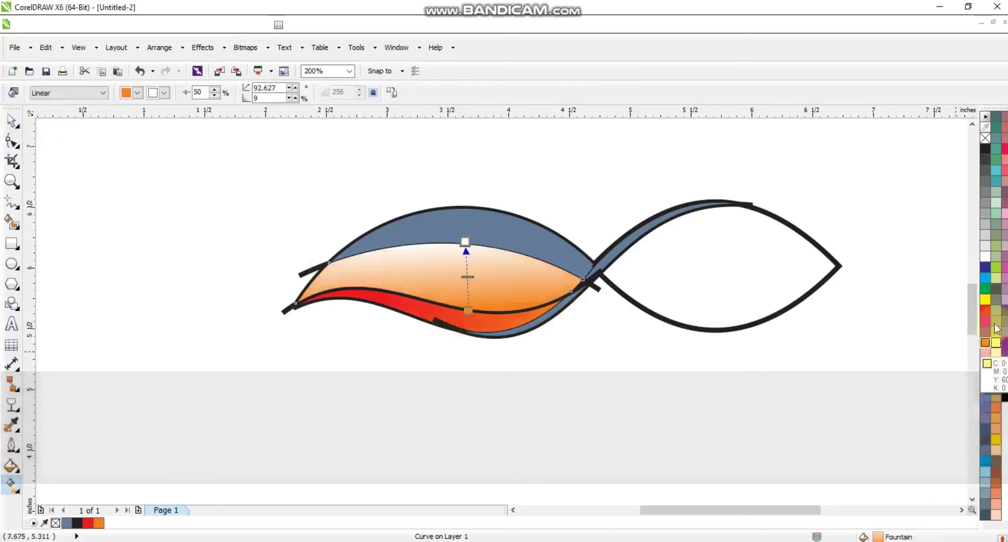
drag(996, 441, 468, 243)
drag(466, 243, 468, 225)
drag(468, 310, 467, 298)
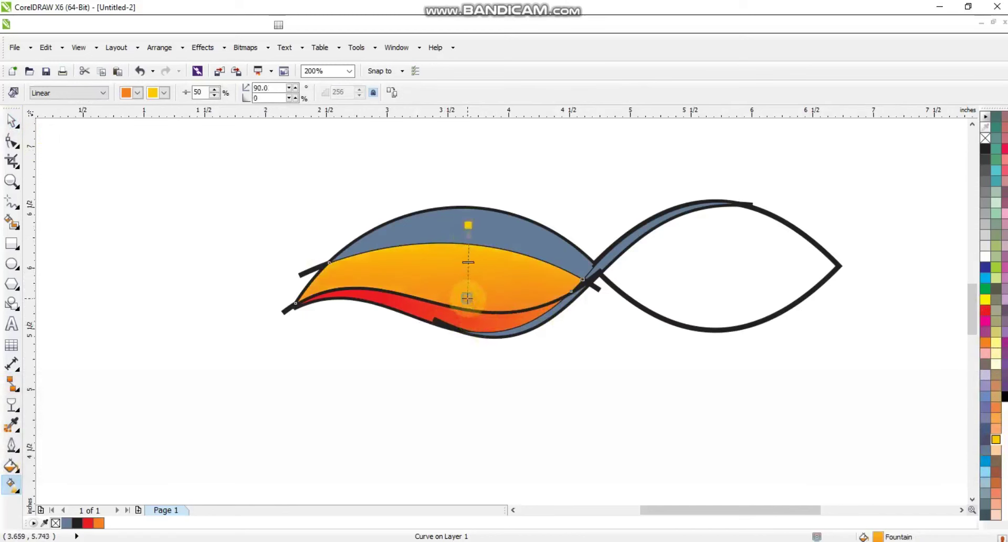
key(space)
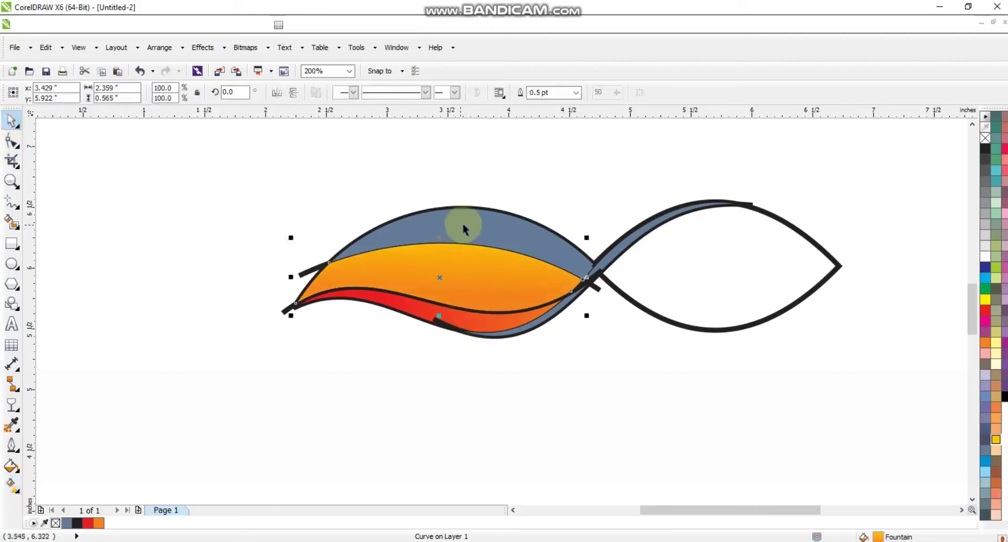
Give the leaf's upper band a linear fountain fill from golden yellow at its base to light yellow at its top.
click(463, 225)
click(1000, 351)
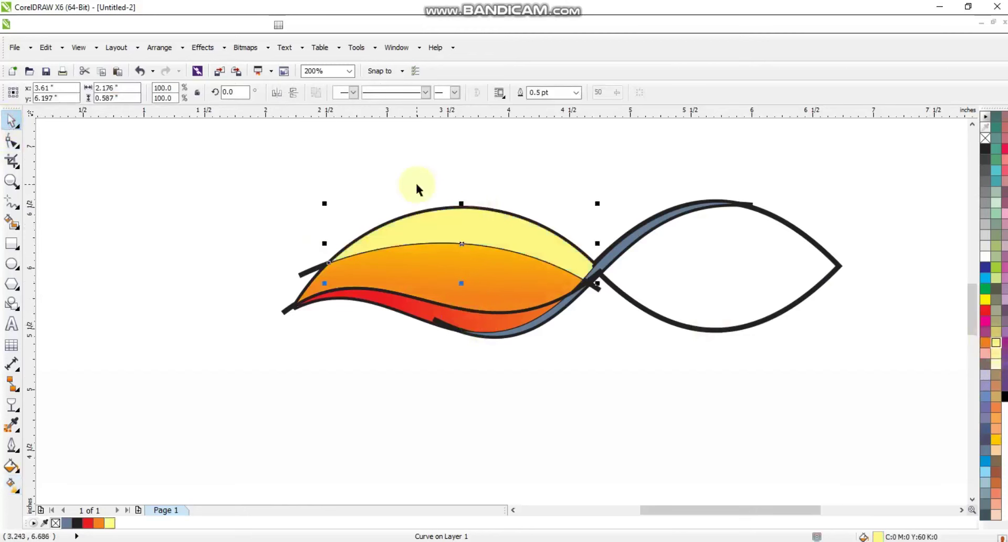
key(g)
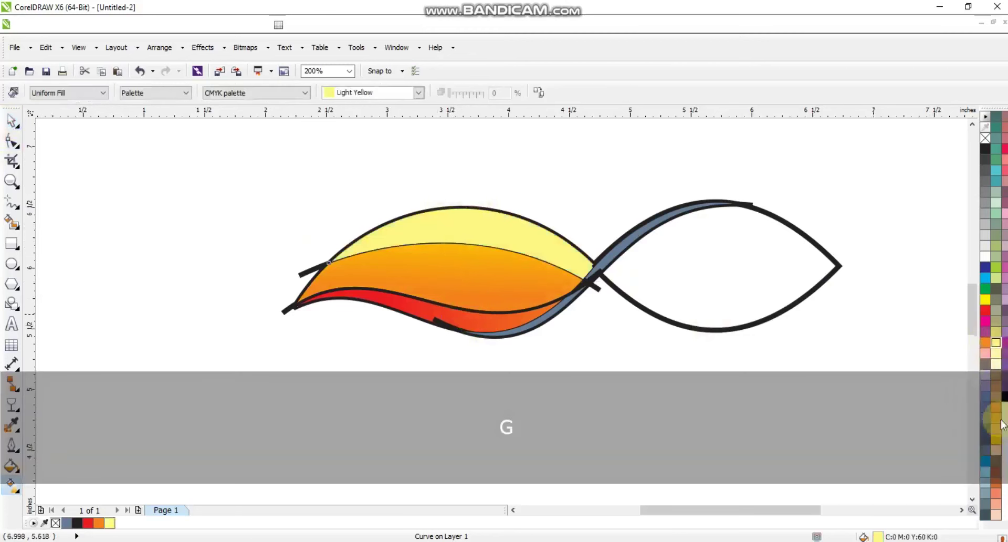
click(997, 439)
drag(469, 255, 479, 198)
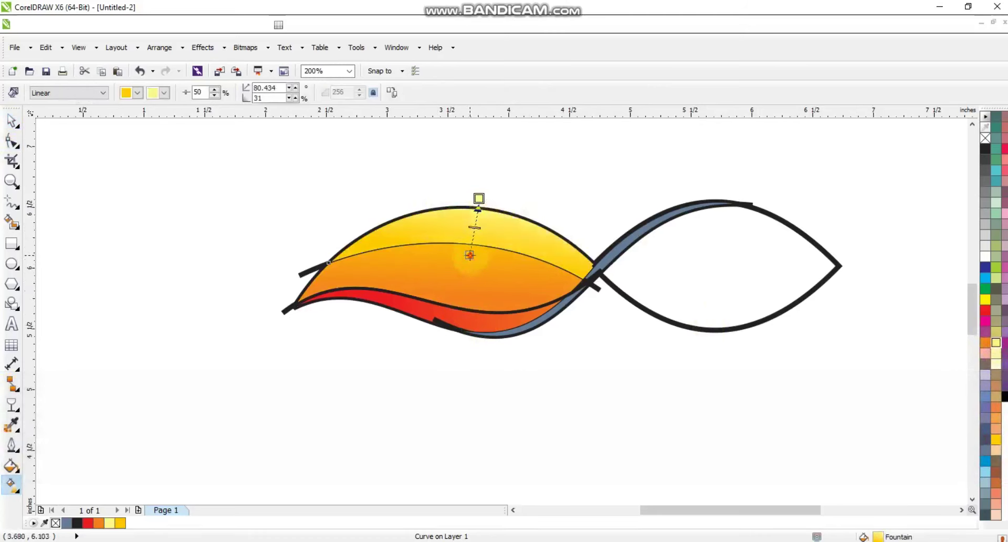
click(7, 121)
click(141, 243)
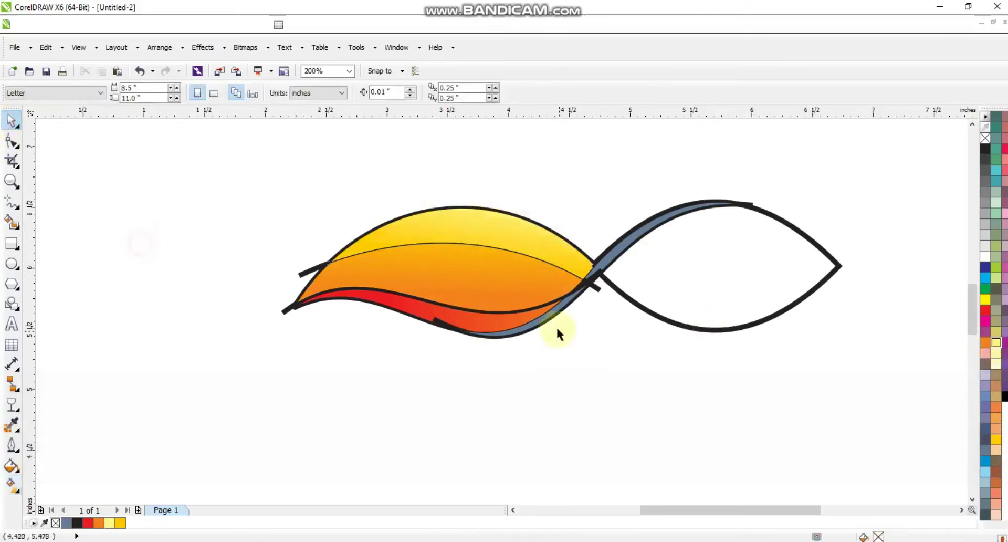
Fill the S-shaped ribbon with plain yellow.
click(549, 315)
key(shift)
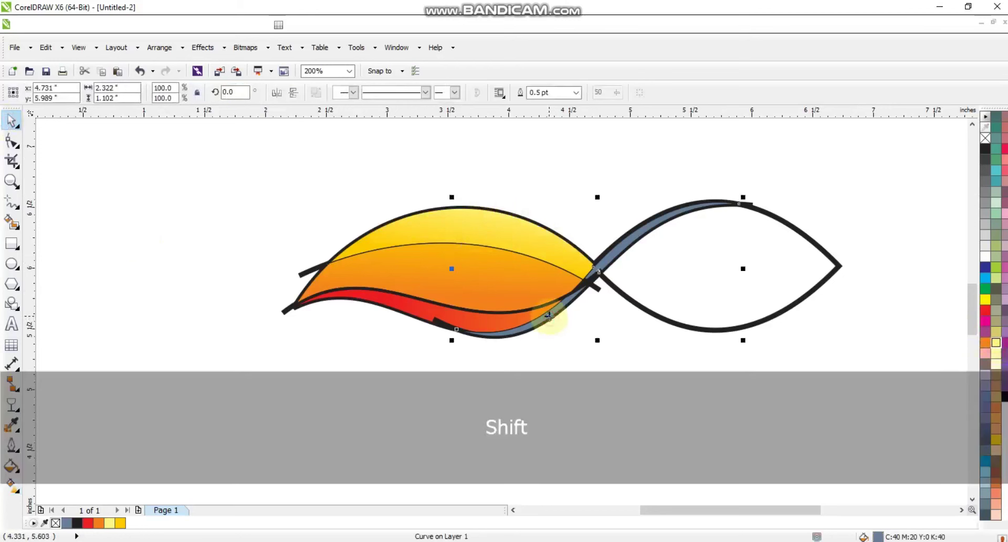
right_click(985, 300)
click(568, 401)
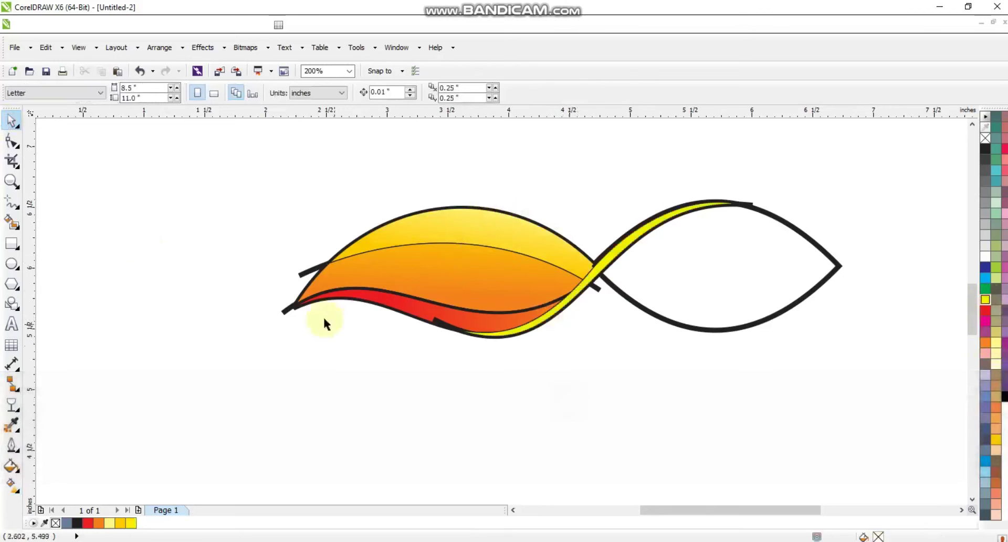
Delete the thick black leaf outline, the two dividing curves and the S-shaped construction curve.
click(285, 314)
key(Delete)
click(283, 311)
key(Delete)
click(293, 308)
key(Delete)
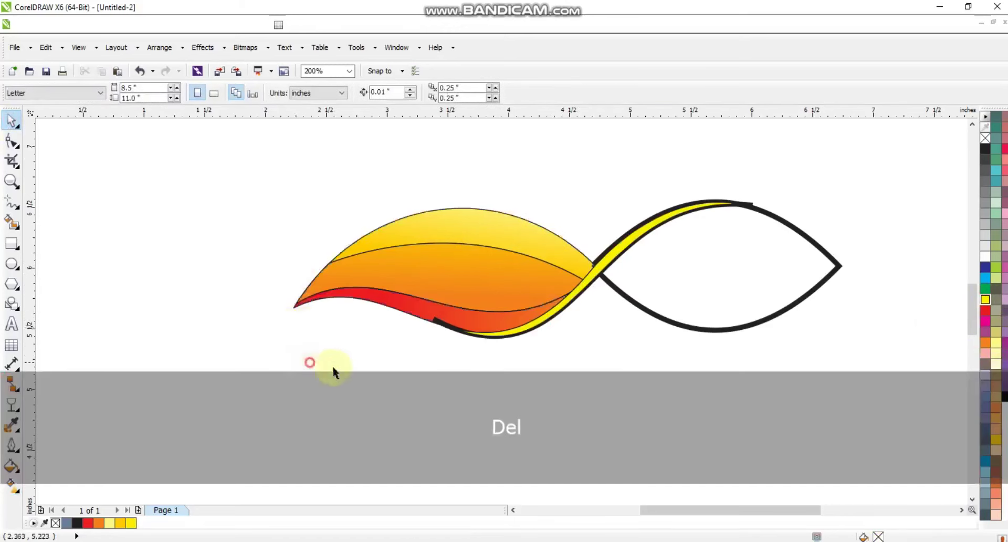
click(434, 321)
key(Delete)
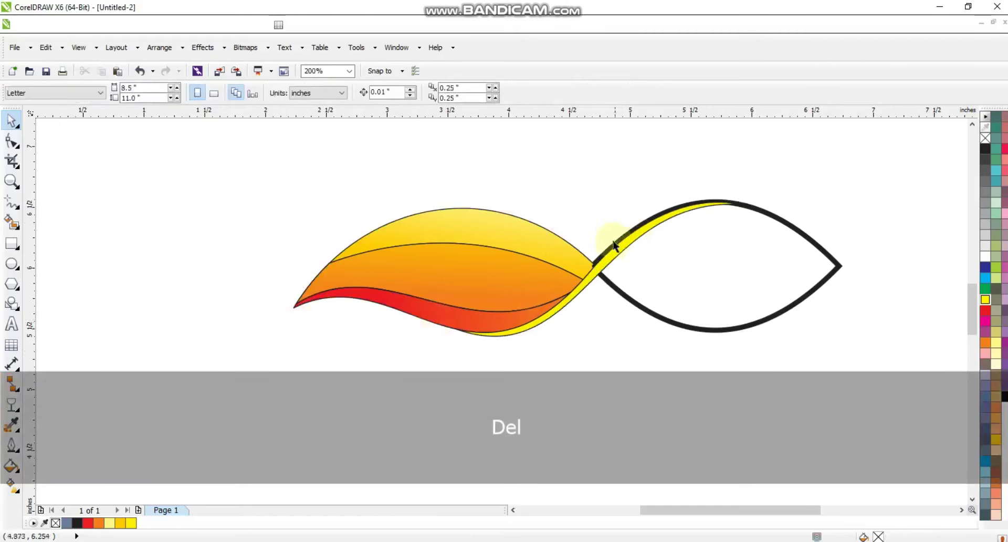
Remove the thin outlines from all the coloured leaf bands.
drag(612, 175, 253, 366)
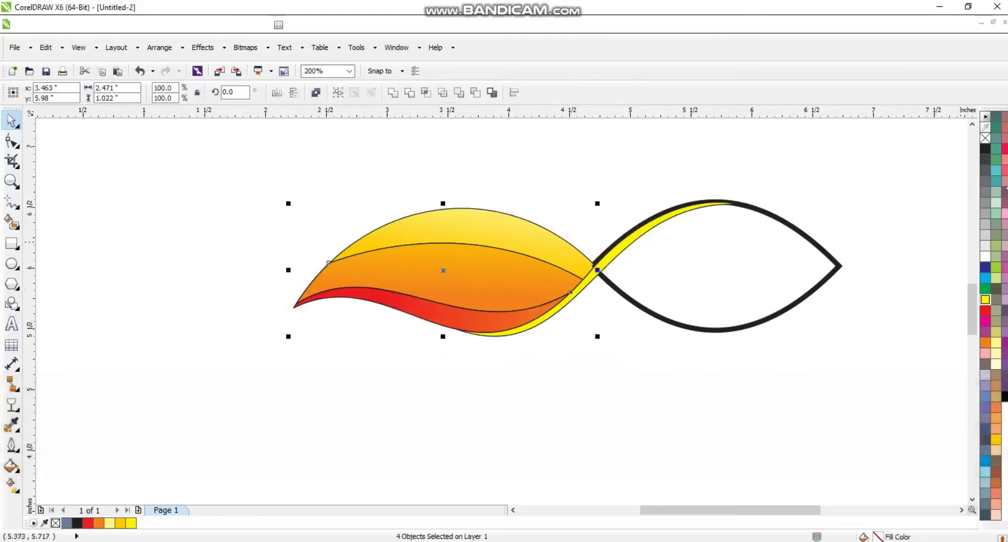
right_click(985, 140)
click(725, 156)
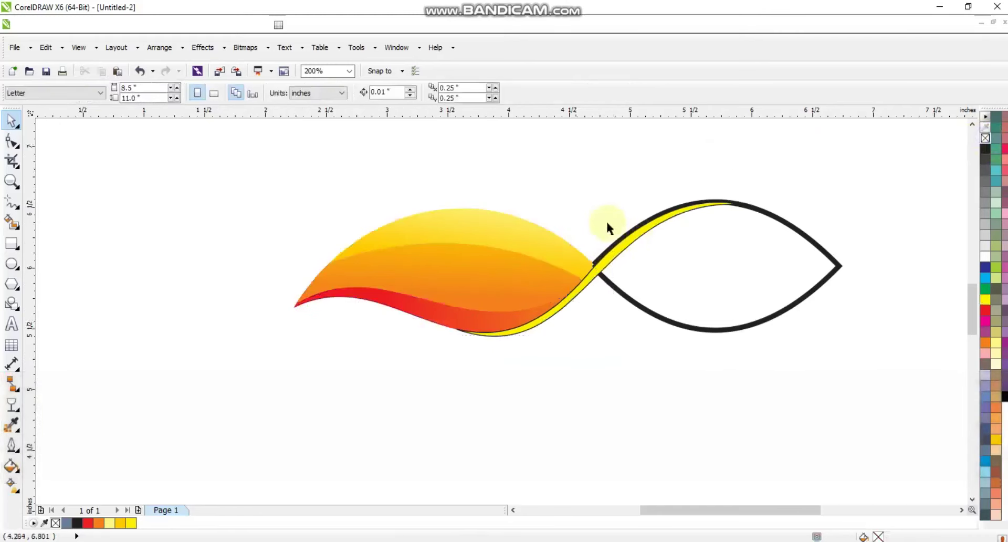
click(796, 233)
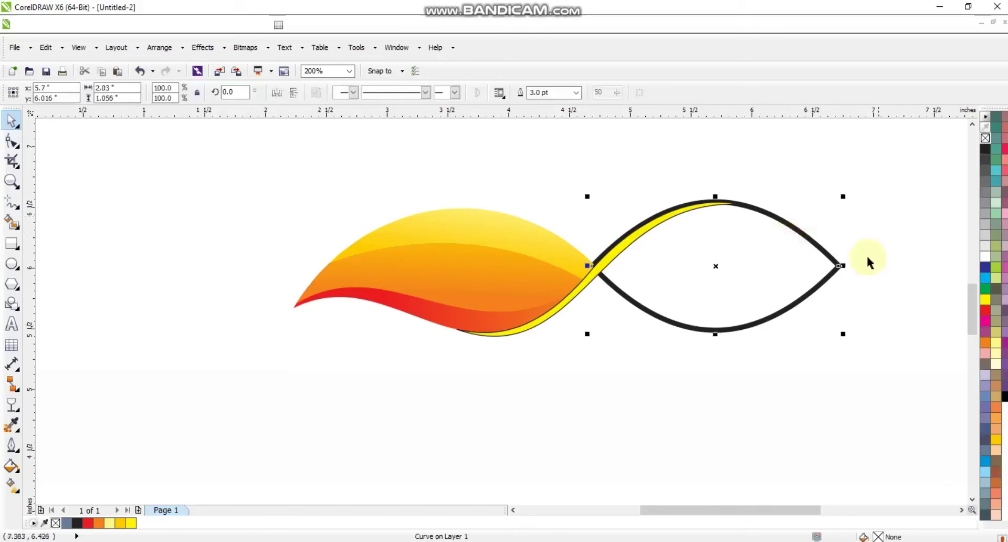
click(831, 295)
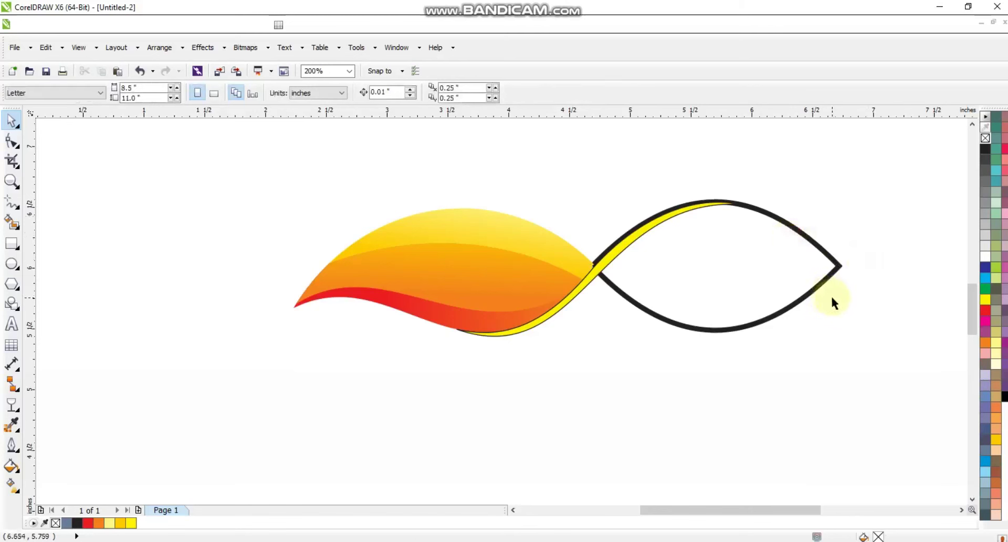
Duplicate the black eye outline and compress the copy vertically about its centre to make a narrower inner outline.
click(752, 210)
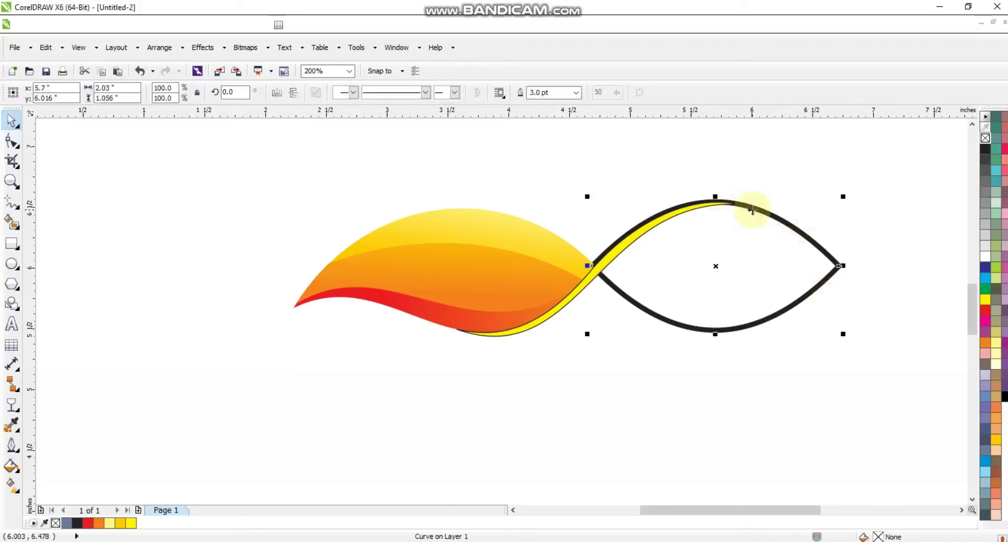
key(KP_Add)
drag(717, 198, 716, 215)
Create slate-blue shapes with Smart Fill in the eye's upper band, lower band and central area.
click(11, 222)
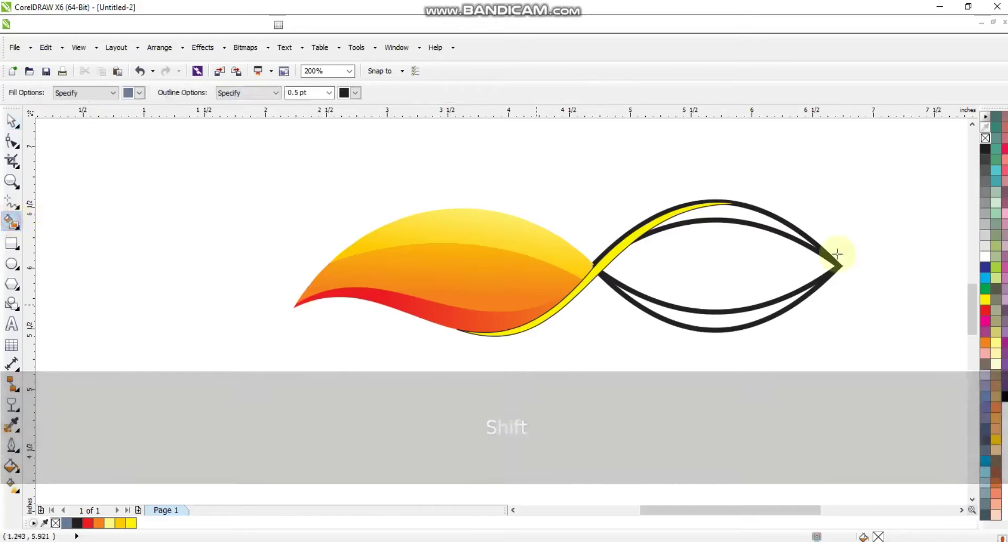
click(742, 214)
click(740, 316)
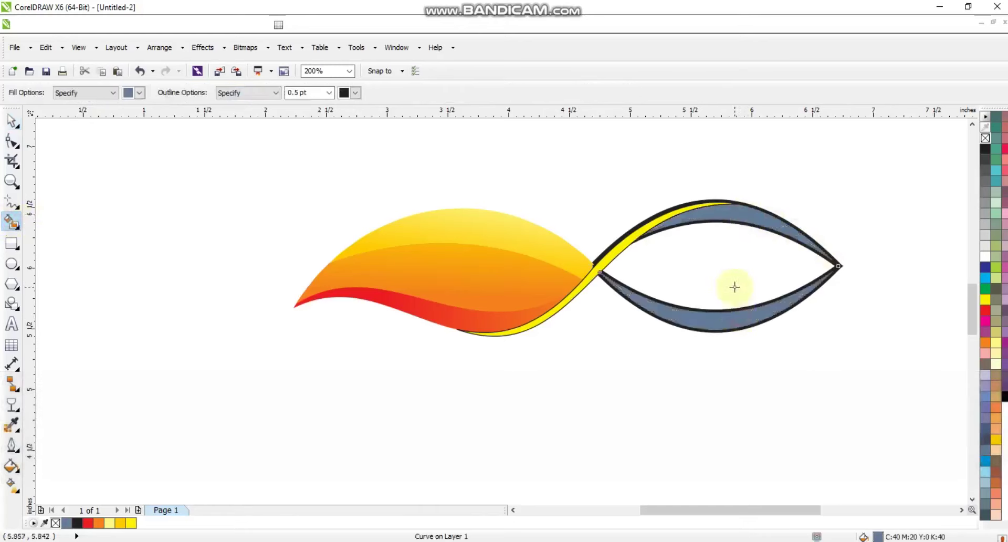
click(736, 286)
click(14, 123)
click(153, 293)
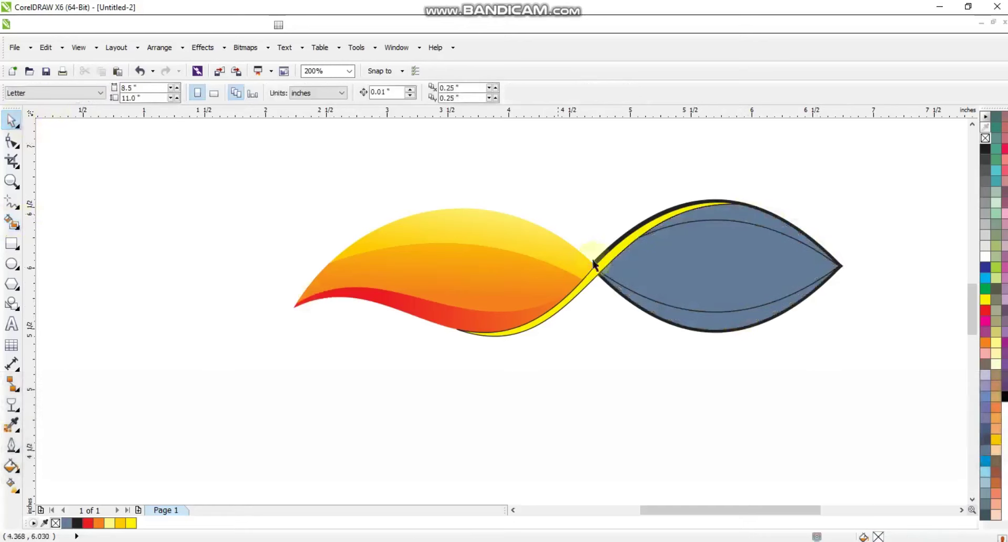
Fill the eye's central shape with dark purple (C65 M100 Y31 K46).
click(655, 270)
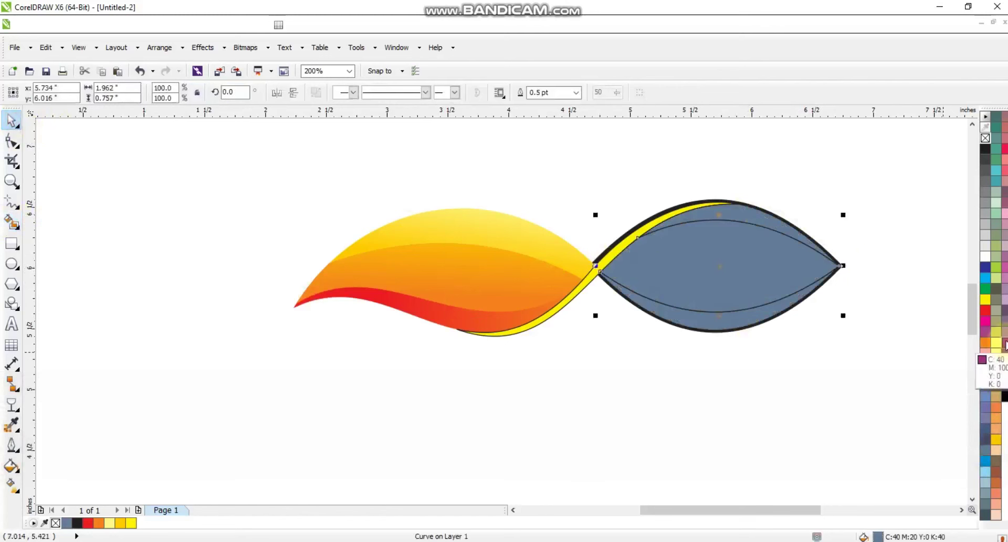
click(1004, 344)
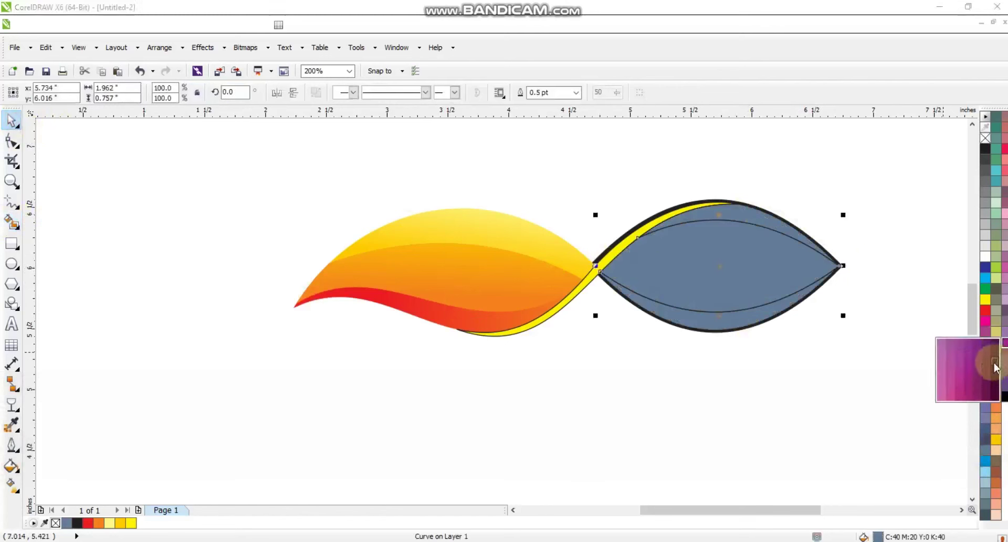
click(995, 361)
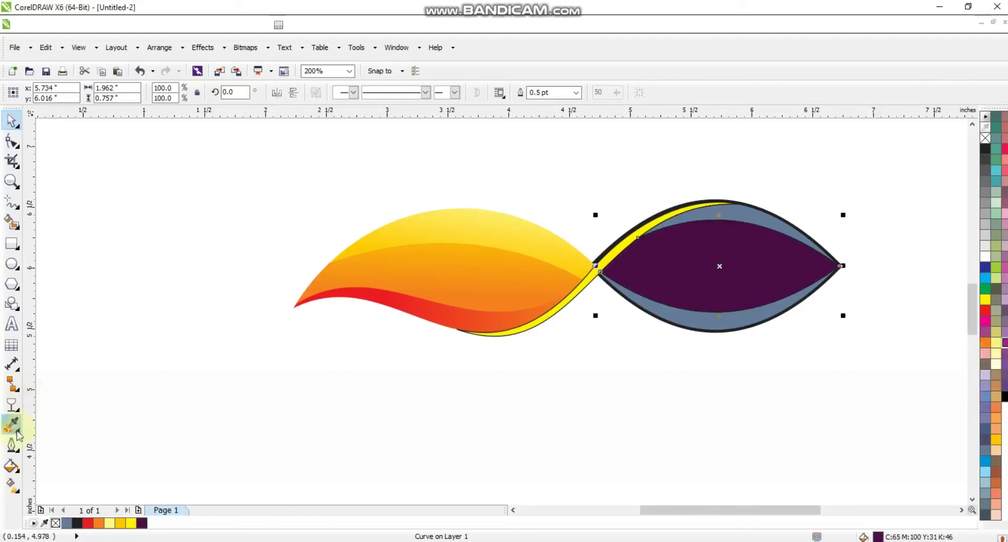
Give the eye's central shape a linear fountain fill from dark purple through magenta to light pink at its outer tip.
click(12, 485)
drag(632, 284, 775, 279)
double_click(700, 283)
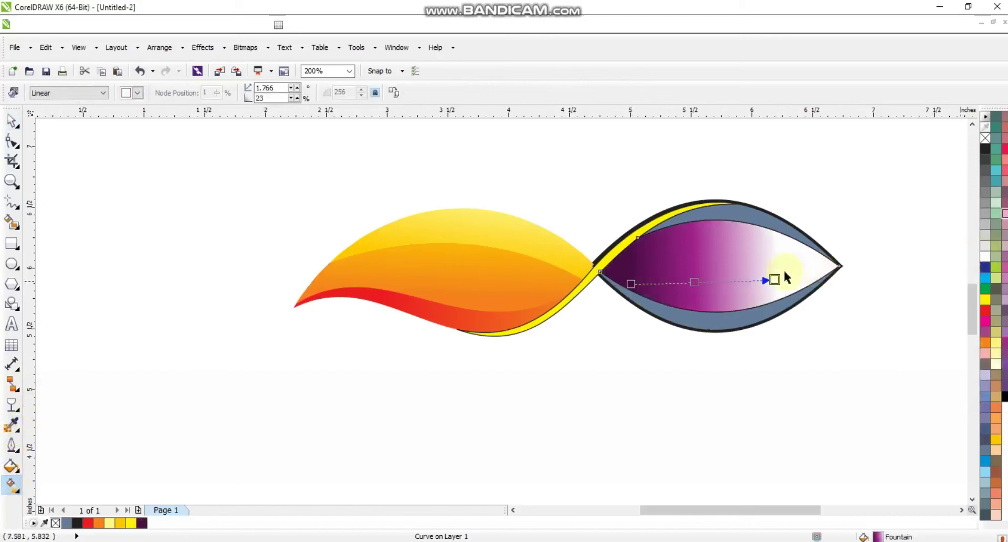
drag(775, 279, 851, 273)
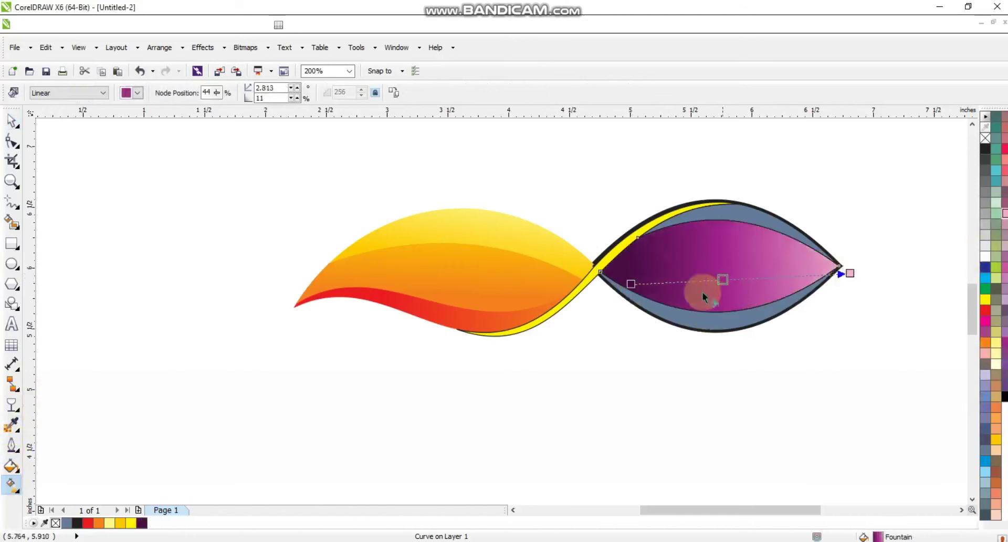
drag(630, 283, 616, 284)
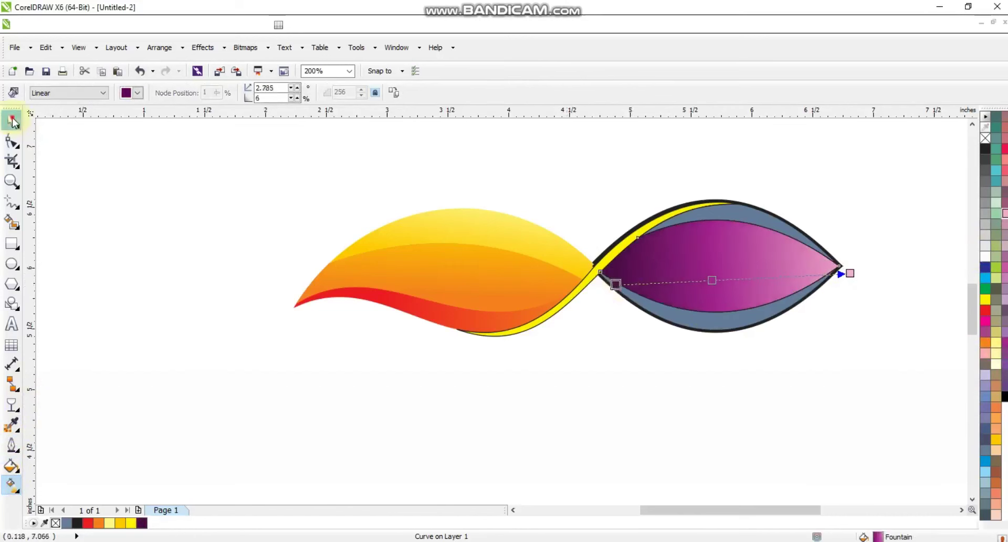
Give the eye's upper and lower bands together a linear fountain fill from dark purple to magenta.
click(13, 121)
click(771, 221)
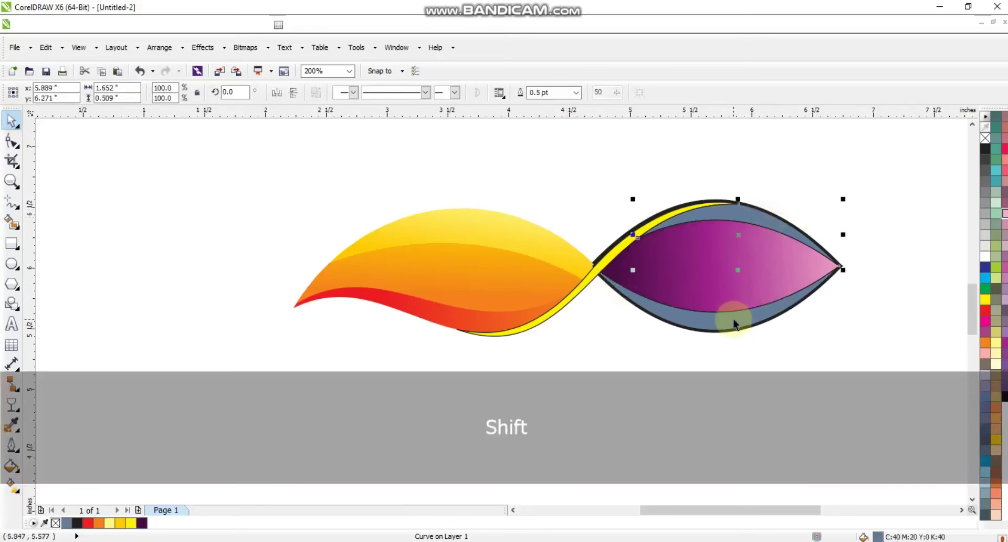
shift+click(733, 322)
click(142, 523)
key(g)
drag(649, 287, 792, 284)
drag(1001, 358, 779, 280)
click(650, 286)
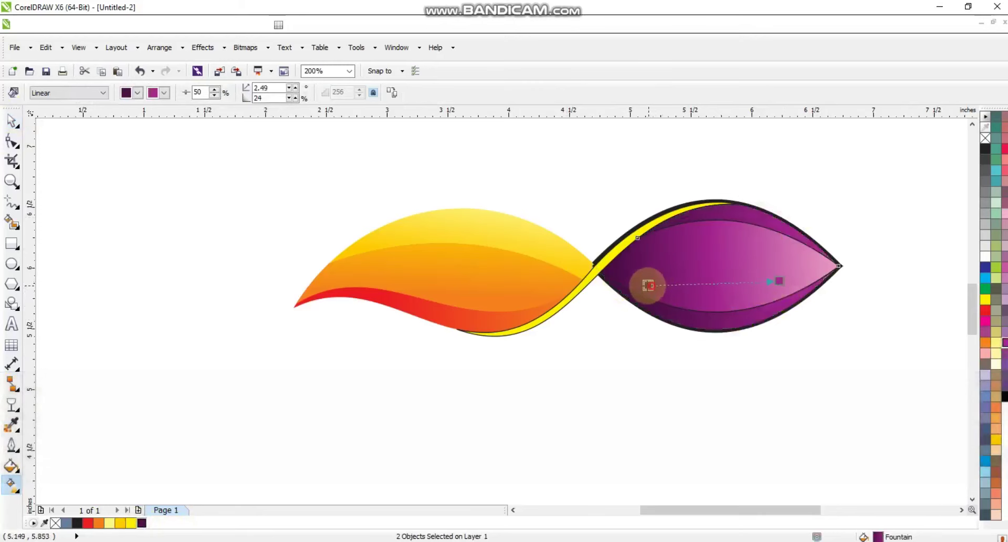
drag(635, 285, 636, 285)
click(16, 121)
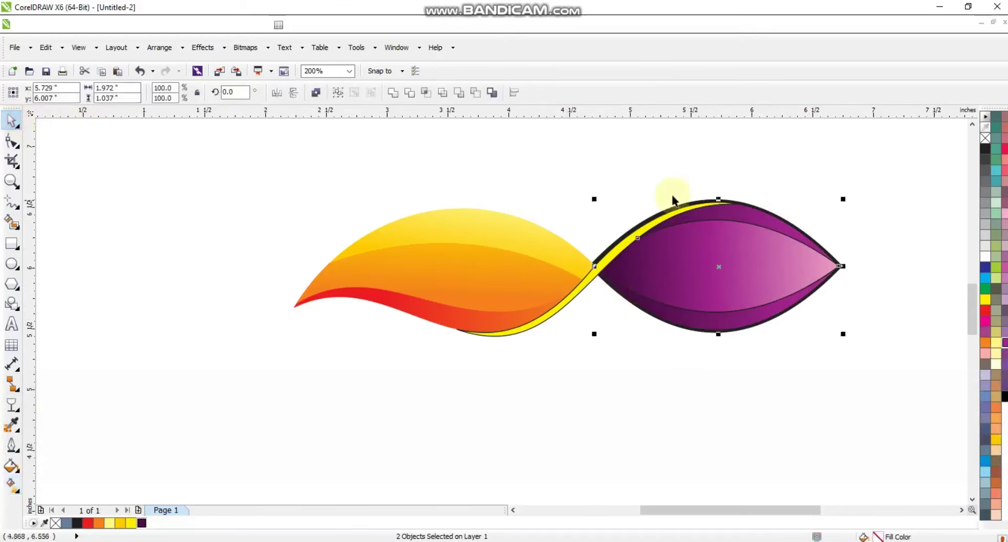
Remove the outlines from all the leaf, ribbon and eye shapes.
drag(893, 162, 266, 378)
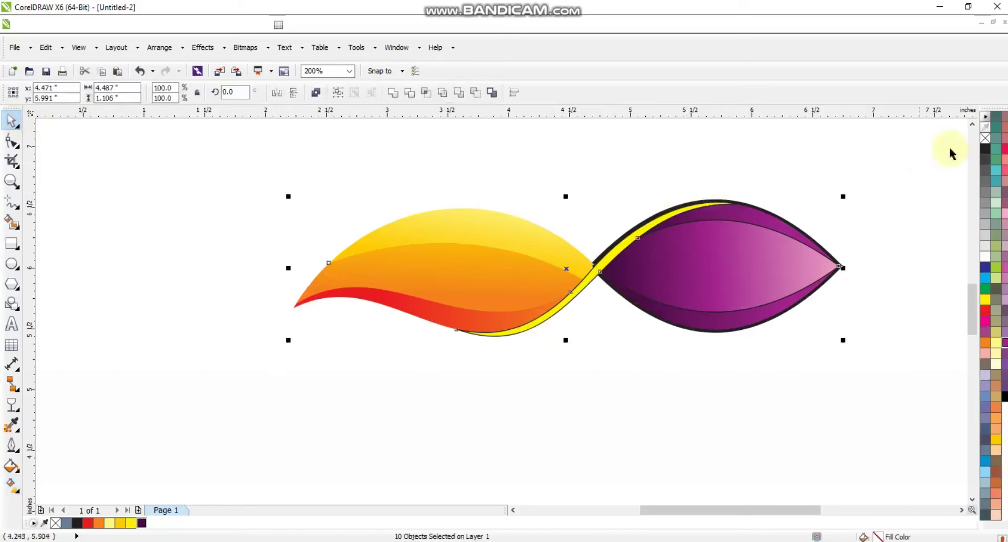
right_click(982, 138)
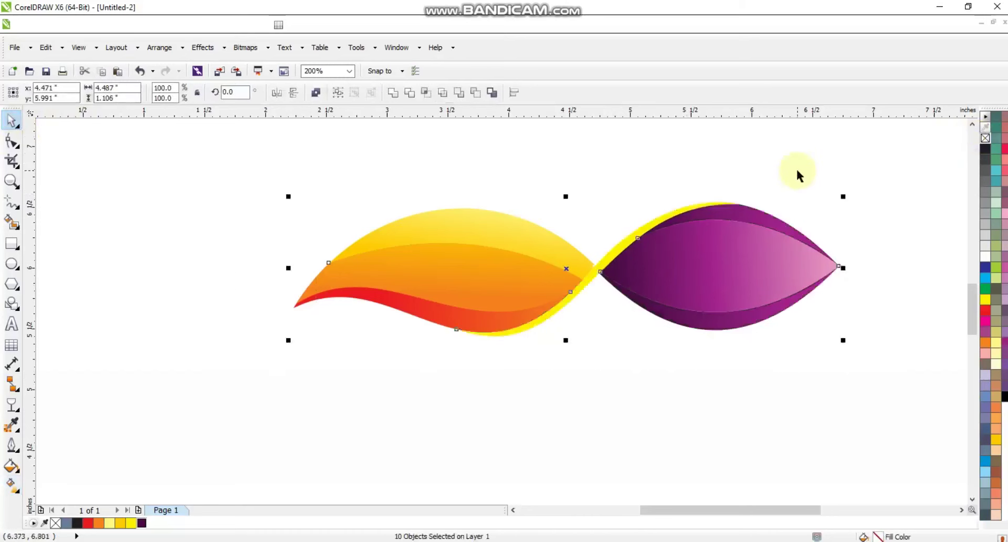
click(796, 167)
key(F3)
key(Escape)
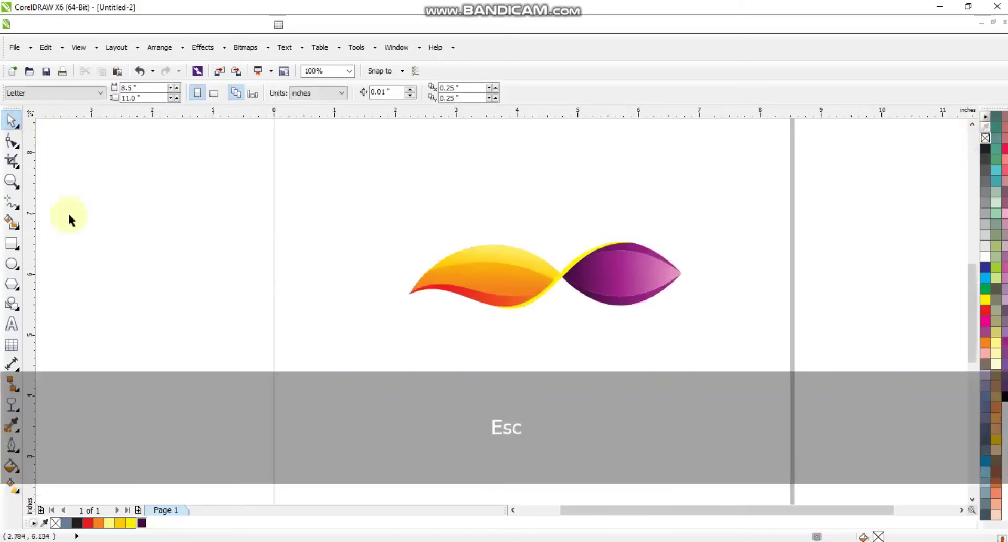
Draw a square about 5 inches wide over the logo, fill it black without an outline and send it to the back.
click(5, 246)
mouse_move(360, 157)
mouse_down()
mouse_move(464, 263)
mouse_move(513, 417)
mouse_move(547, 462)
mouse_up()
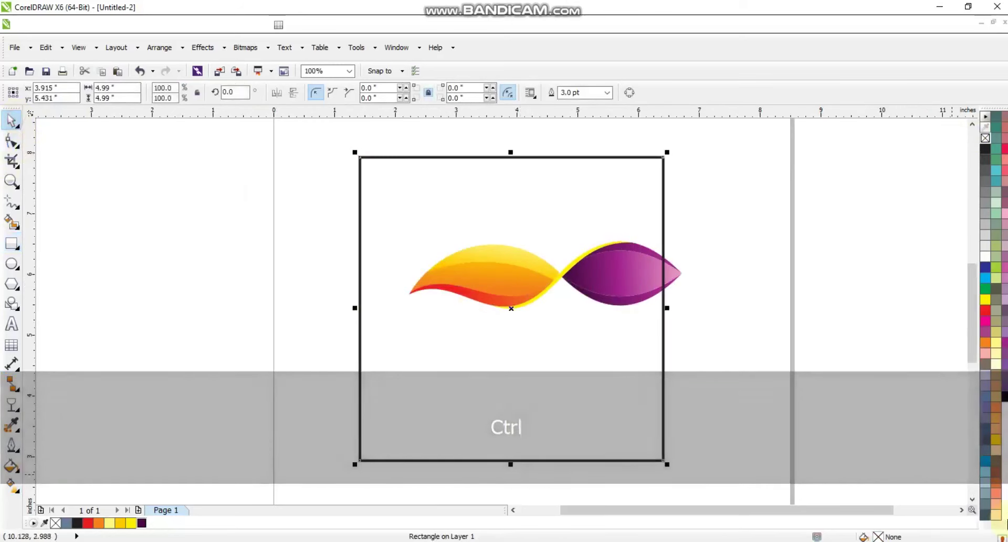
click(985, 149)
right_click(986, 140)
key(shift+Page_Down)
Centre the black background behind the logo and widen it symmetrically to about 7 inches.
drag(569, 352, 602, 339)
drag(698, 292, 764, 289)
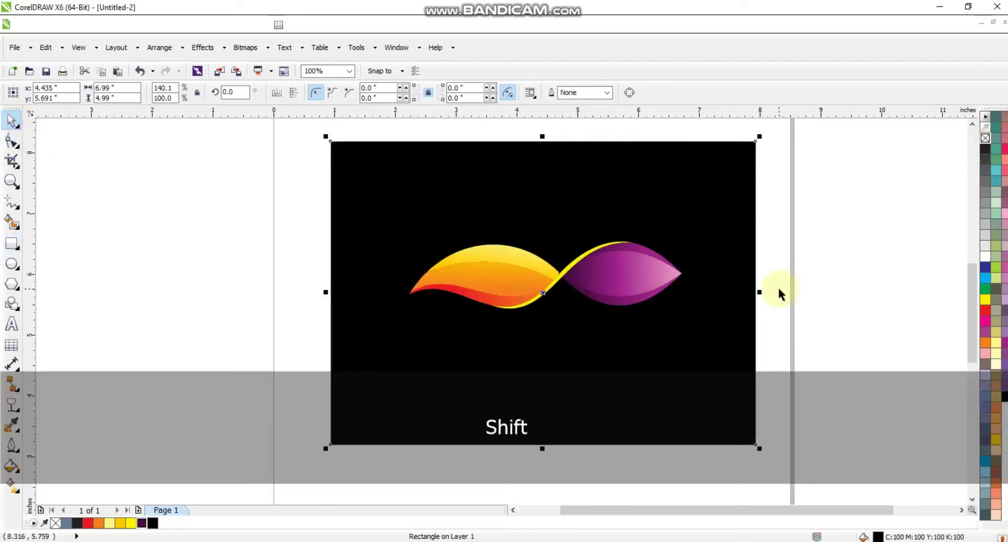
click(815, 288)
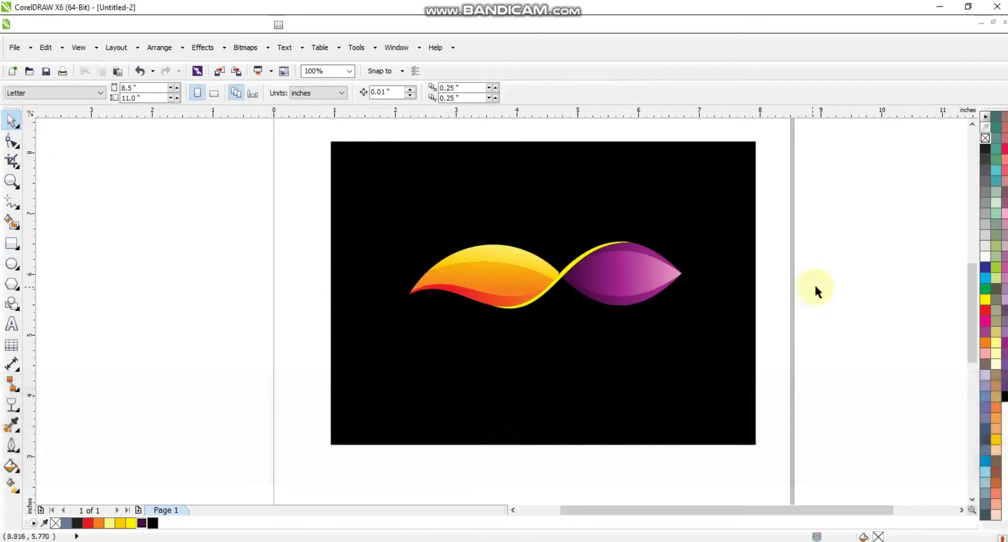
Draw a circle about 0.87 inches across over the leaf's lower red edge and widen it into an ellipse.
click(11, 182)
scroll(520, 315, up, 4)
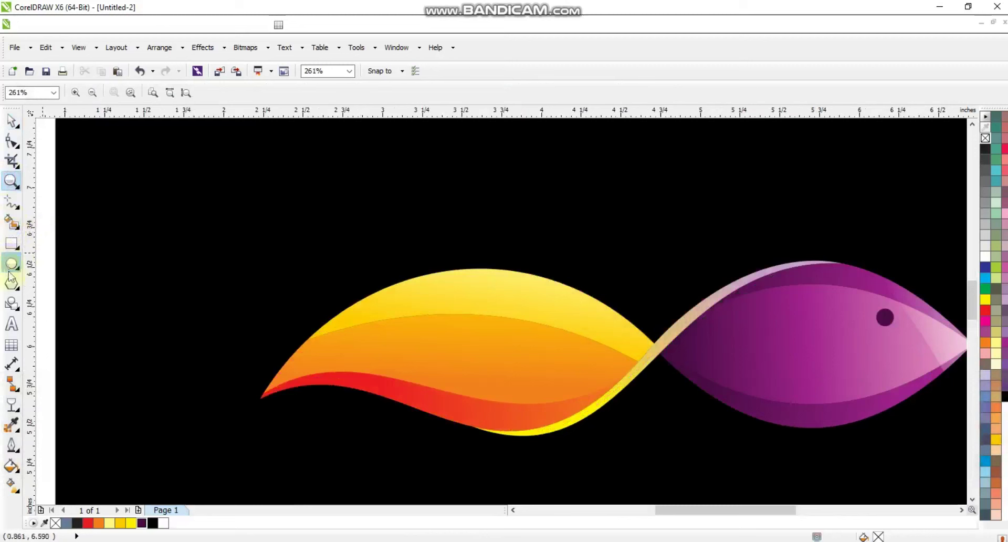
click(11, 264)
drag(297, 366, 445, 489)
click(10, 122)
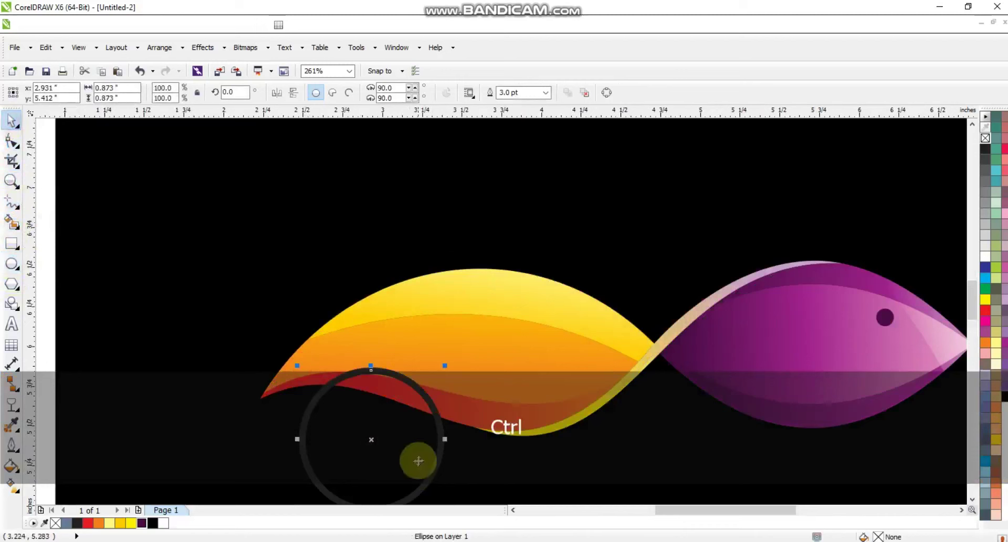
drag(444, 439, 471, 439)
Place a copy of the ellipse slightly below the original and Smart Fill the crescent between the two.
drag(397, 442, 414, 461)
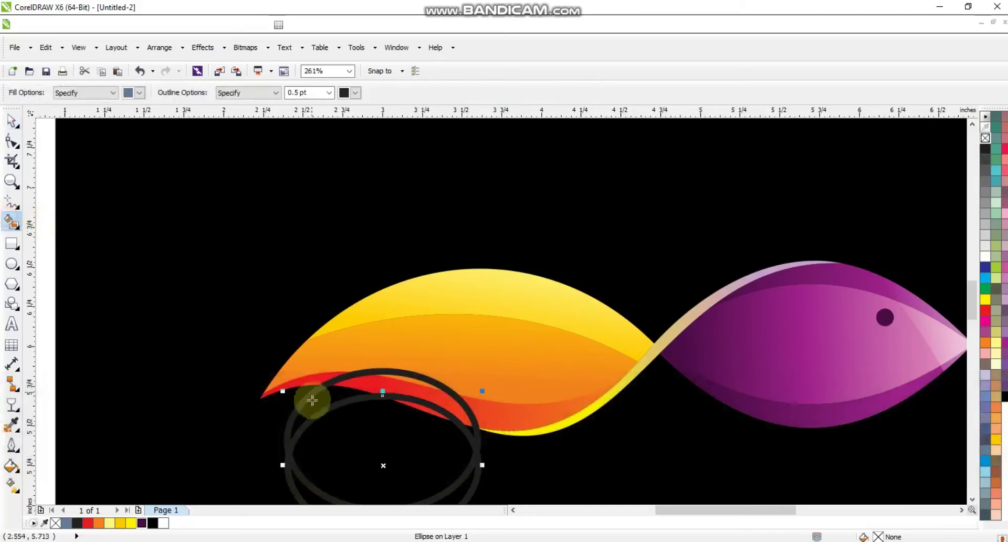
click(318, 402)
key(space)
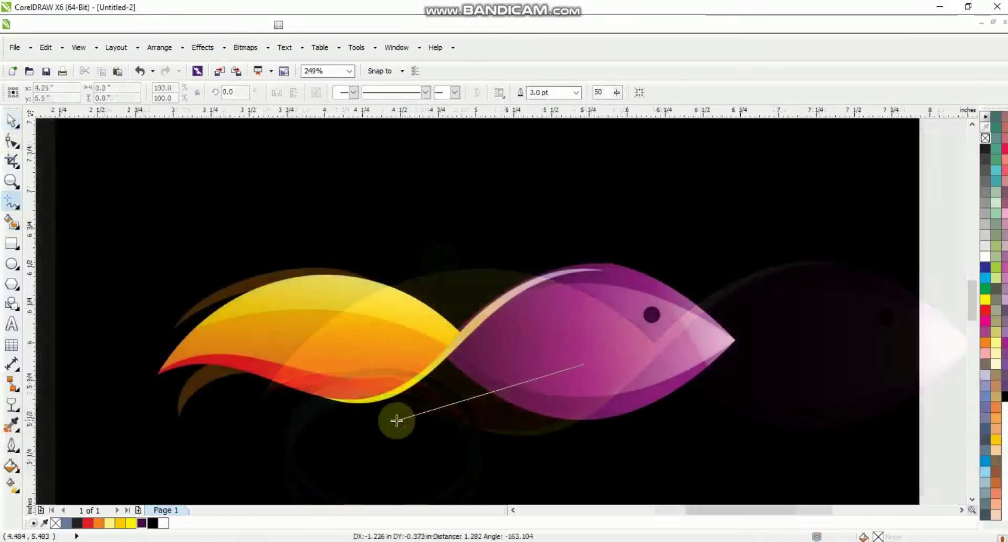
Draw a straight line about 1.24 inches wide across the purple body's lower edge for a fin and convert it to curves.
drag(396, 421, 583, 366)
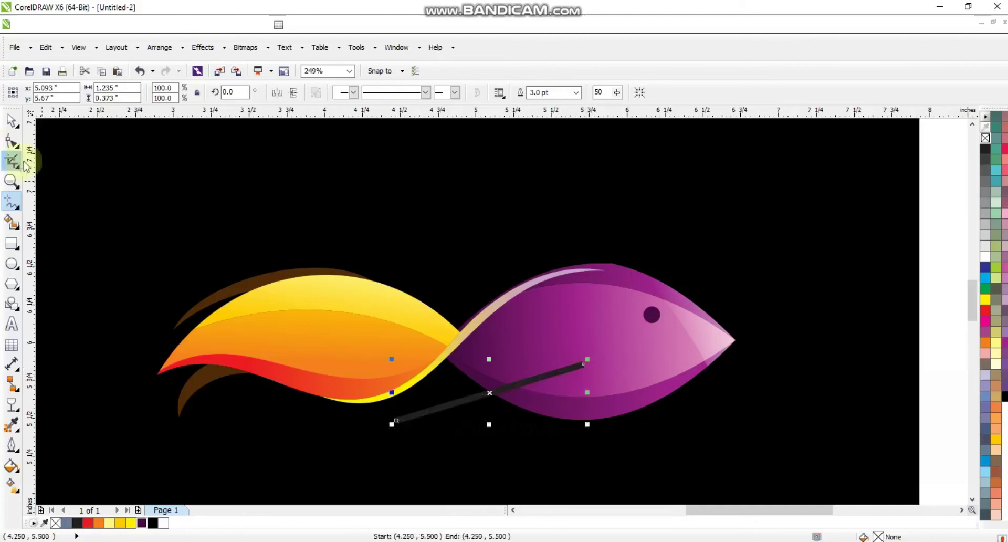
click(12, 141)
click(179, 94)
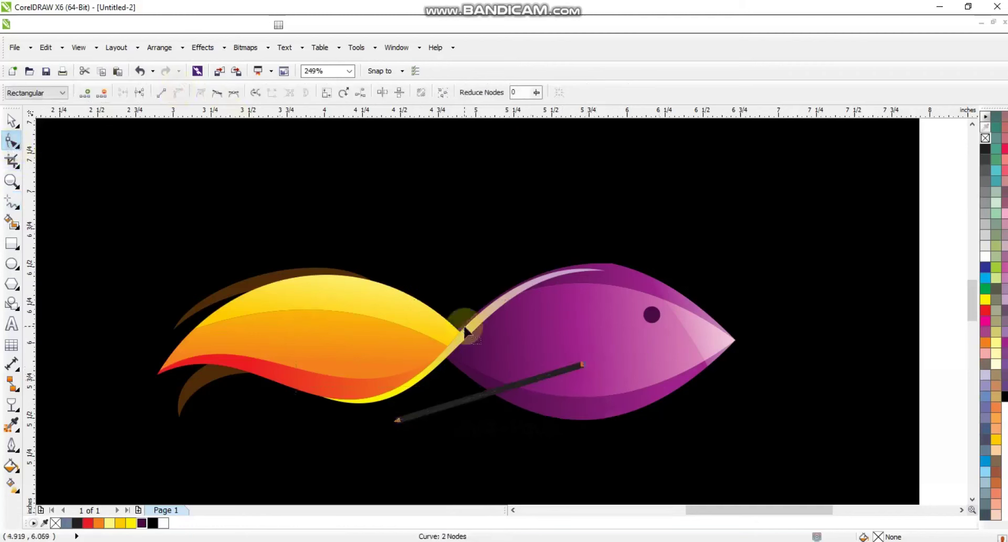
Bend the two sides of the fin line apart into a pointed, S-shaped fin outline about 0.45 inches high.
drag(469, 423, 513, 455)
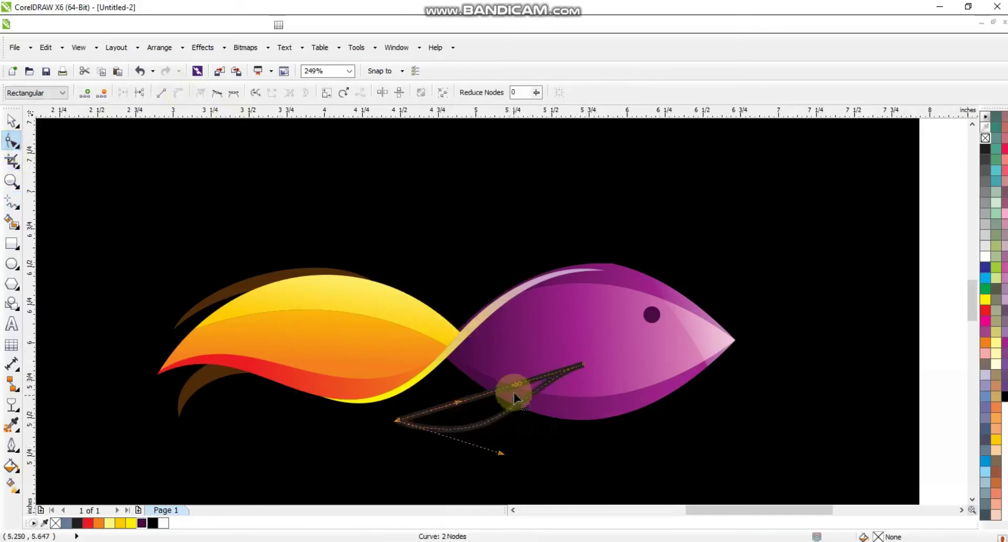
drag(519, 383, 468, 422)
drag(506, 344, 494, 371)
drag(470, 423, 470, 424)
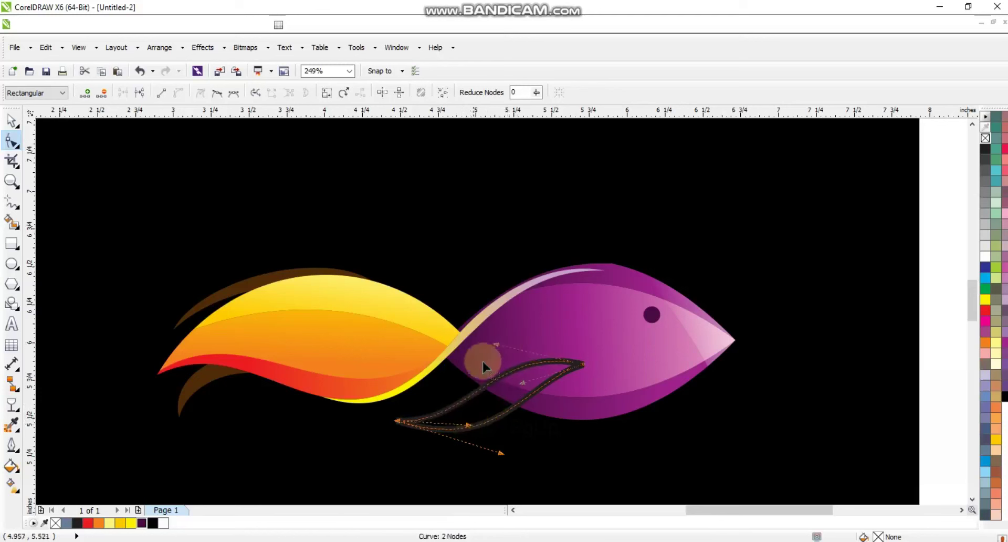
drag(496, 344, 494, 348)
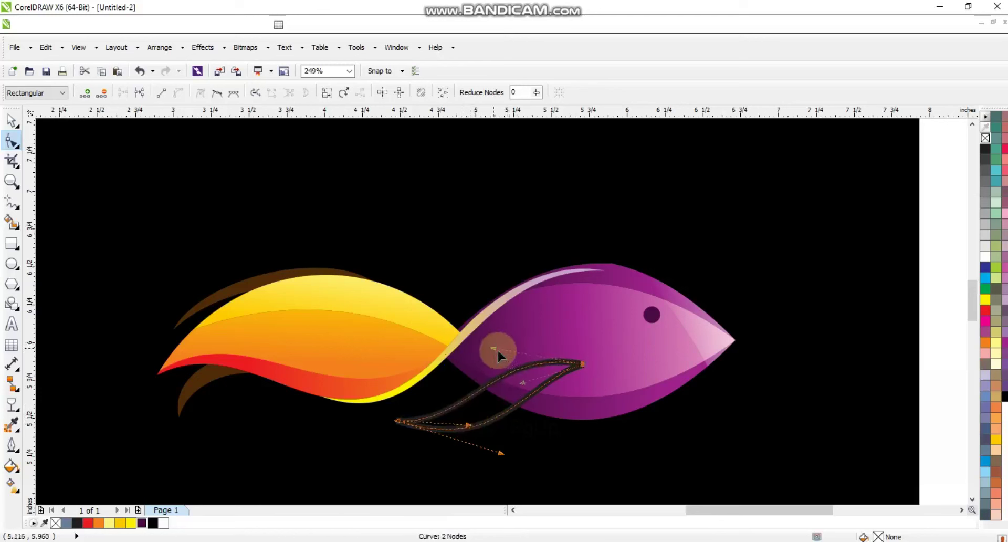
Draw a straight line about 1.4 inches long lengthwise through the fin, slightly past both tips, and convert it to a curve.
click(11, 181)
drag(337, 329, 736, 470)
click(12, 201)
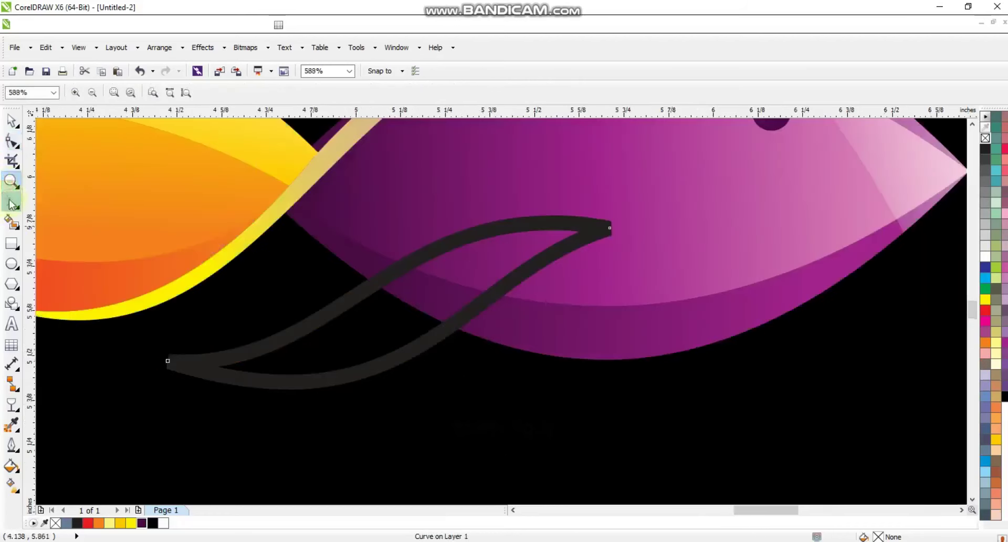
click(629, 222)
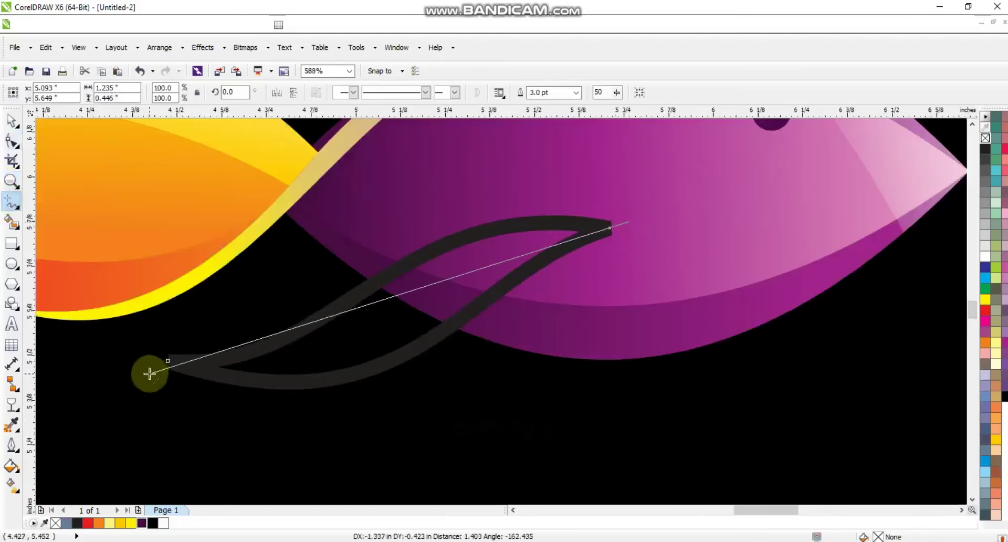
click(149, 372)
key(F10)
drag(657, 179, 74, 396)
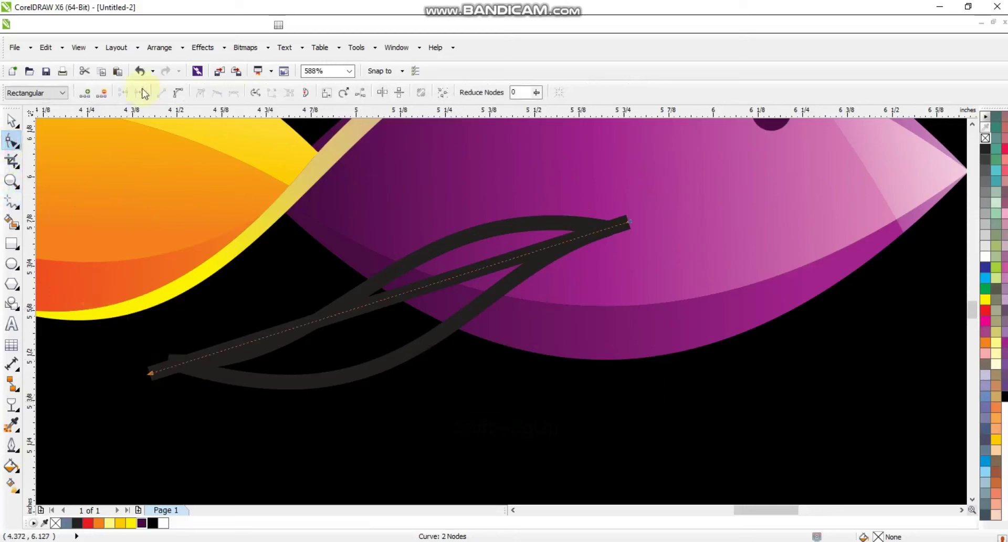
click(178, 92)
Bend the fin's centre line into an S-curve midway between its two sides and adjust its tail-side end.
drag(106, 317, 190, 404)
drag(303, 344, 326, 406)
drag(470, 272, 465, 219)
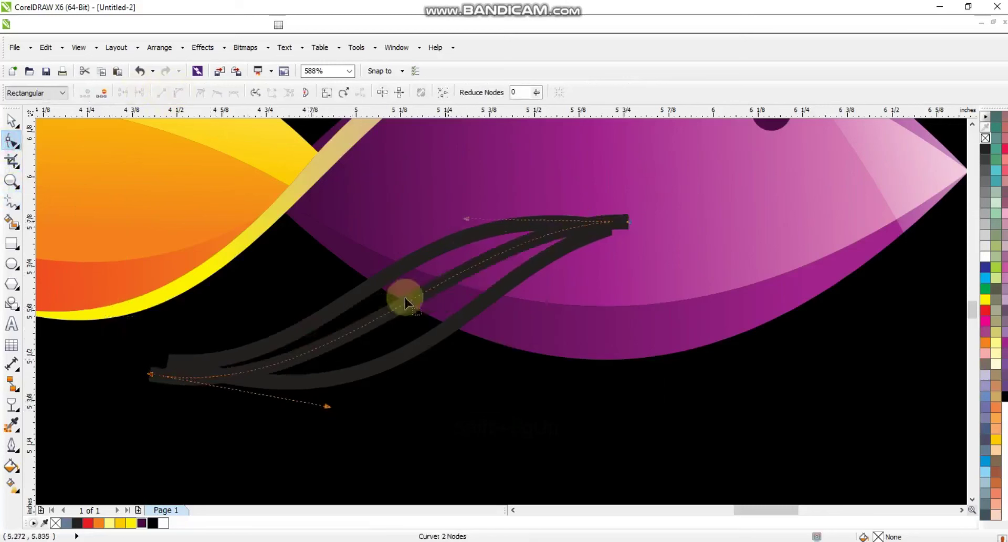
drag(153, 375, 155, 376)
key(ctrl+z)
Create slate-blue shapes with Smart Fill in all the regions enclosed by the fin outline and its centre line.
click(11, 222)
click(376, 304)
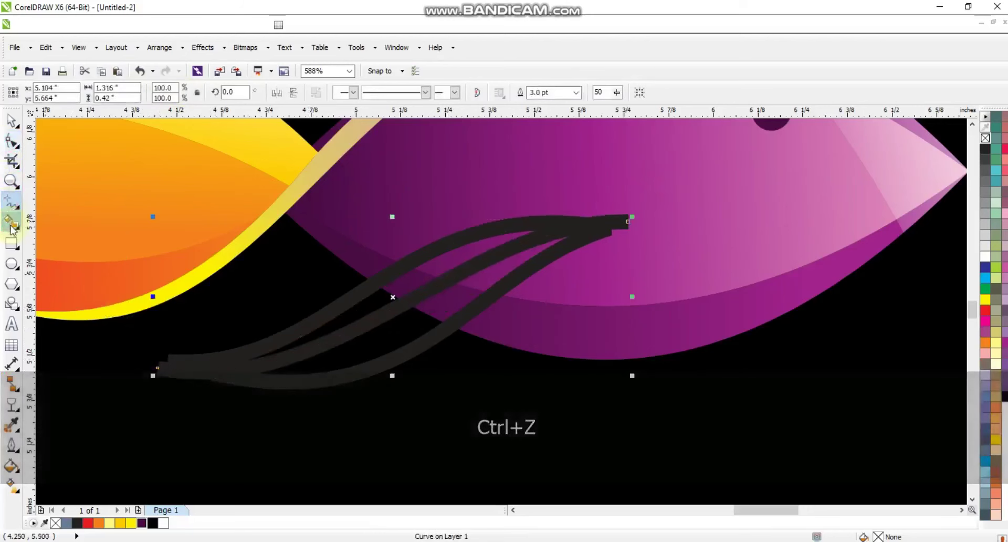
click(439, 261)
click(421, 308)
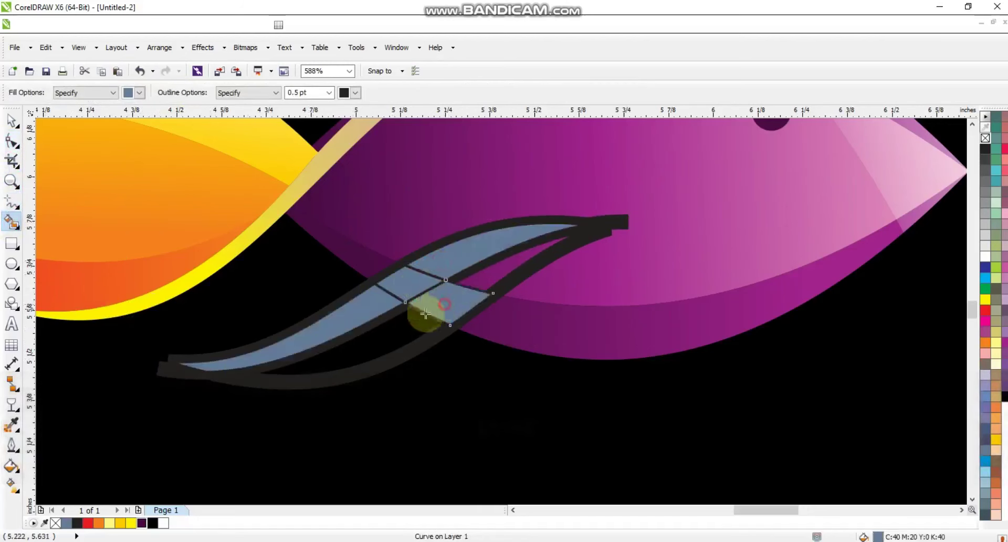
click(476, 278)
click(442, 304)
click(11, 120)
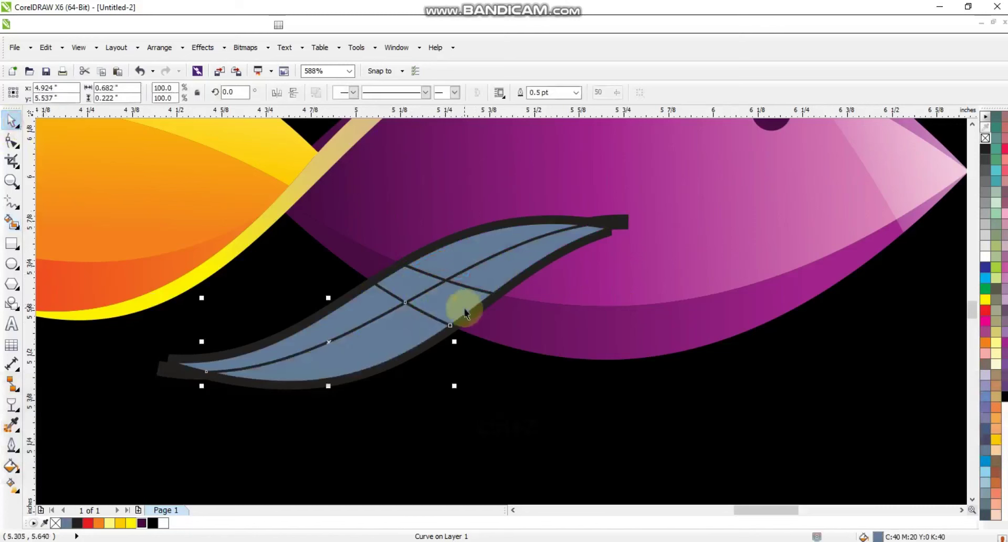
Weld the slate-blue pieces below the fin's centre line into one shape and those above it into another.
shift+click(458, 298)
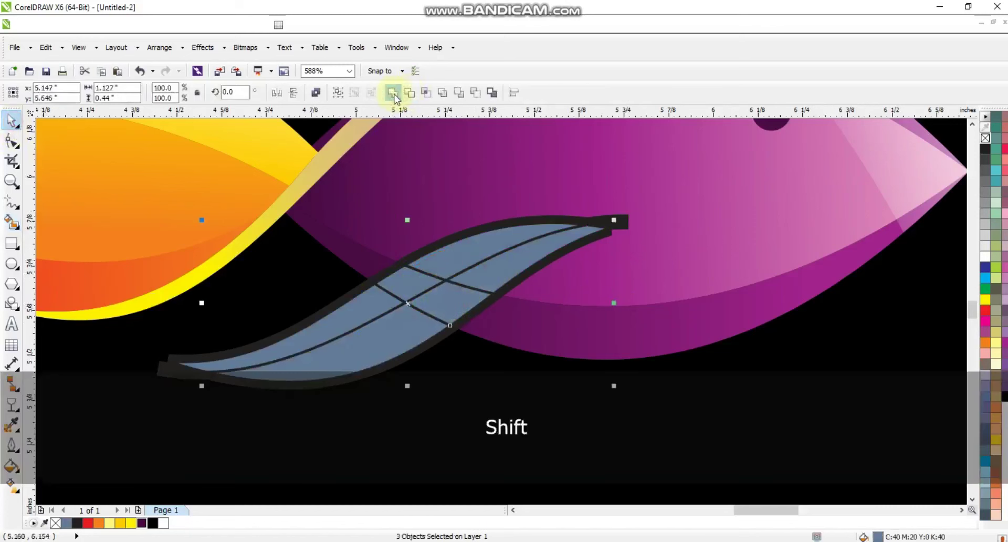
click(450, 252)
shift+click(410, 279)
click(392, 93)
Delete the thick black construction curves that remain around and along the centre of the fin.
key(Escape)
click(421, 272)
key(Delete)
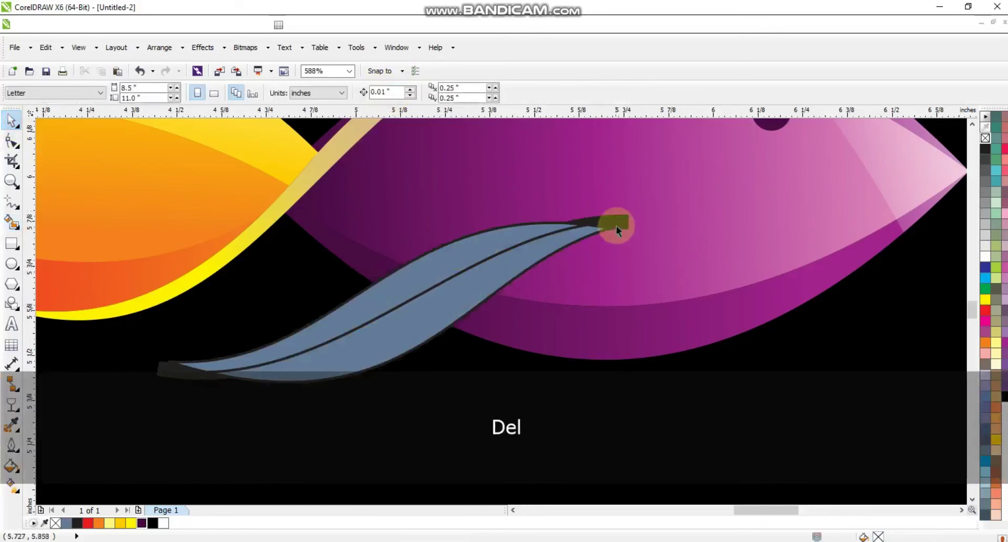
click(617, 227)
key(Delete)
Fill both fin halves with a linear gradient from dark purple at the body end to light pink at the tail-side tip.
click(572, 234)
shift+click(477, 247)
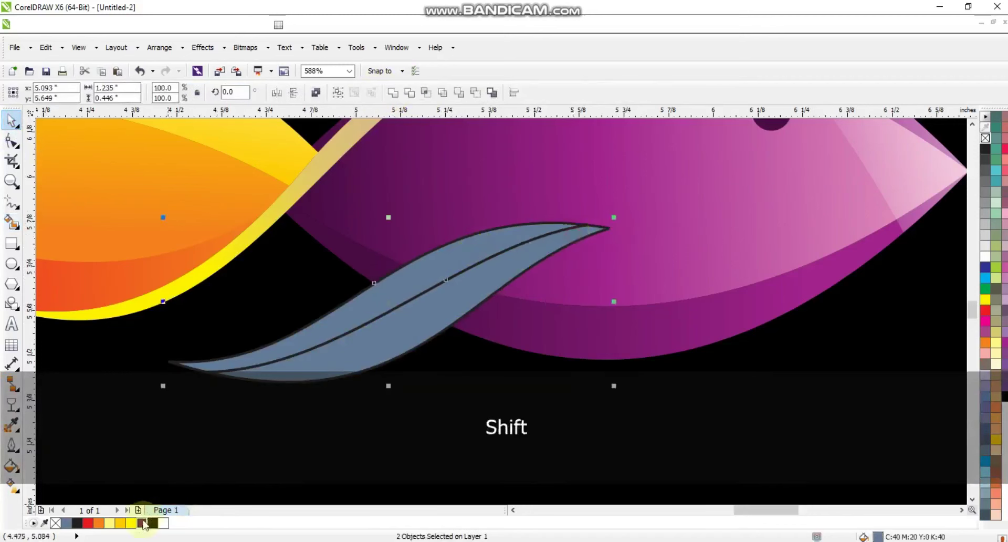
click(142, 522)
key(g)
drag(516, 251, 216, 367)
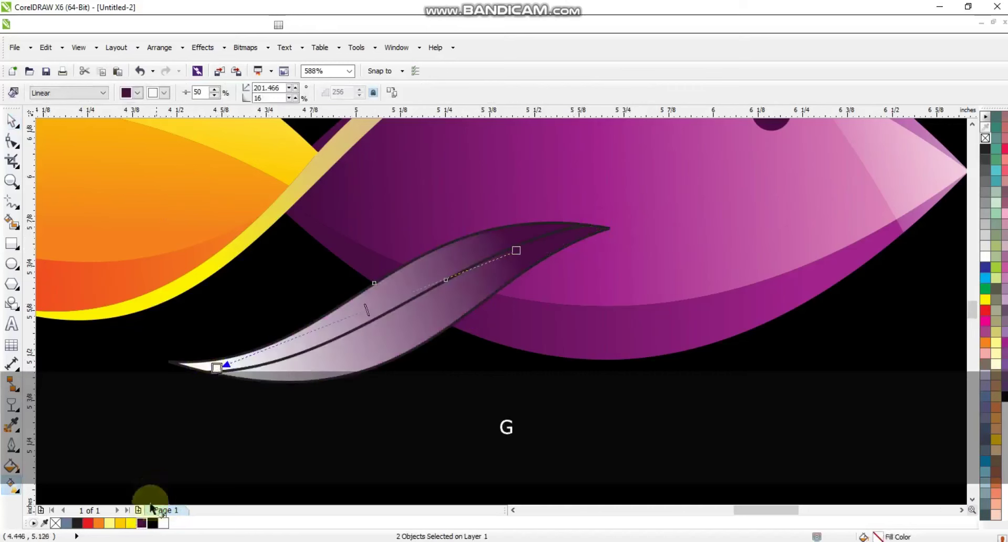
drag(366, 351, 196, 376)
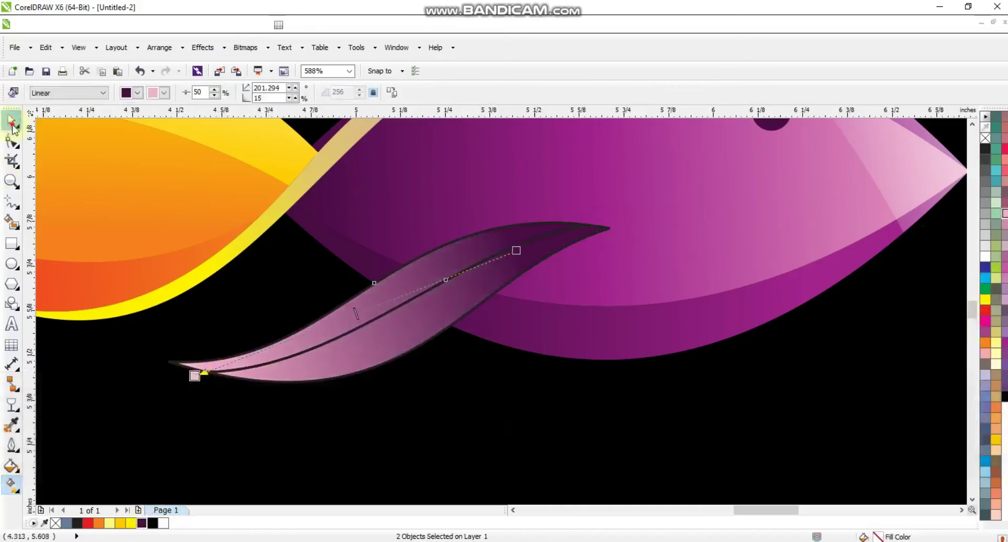
Reverse the gradient on the fin's upper half so it runs from dark purple at the tail-side tip to pink on the body.
key(Escape)
click(370, 296)
key(g)
drag(499, 255, 628, 209)
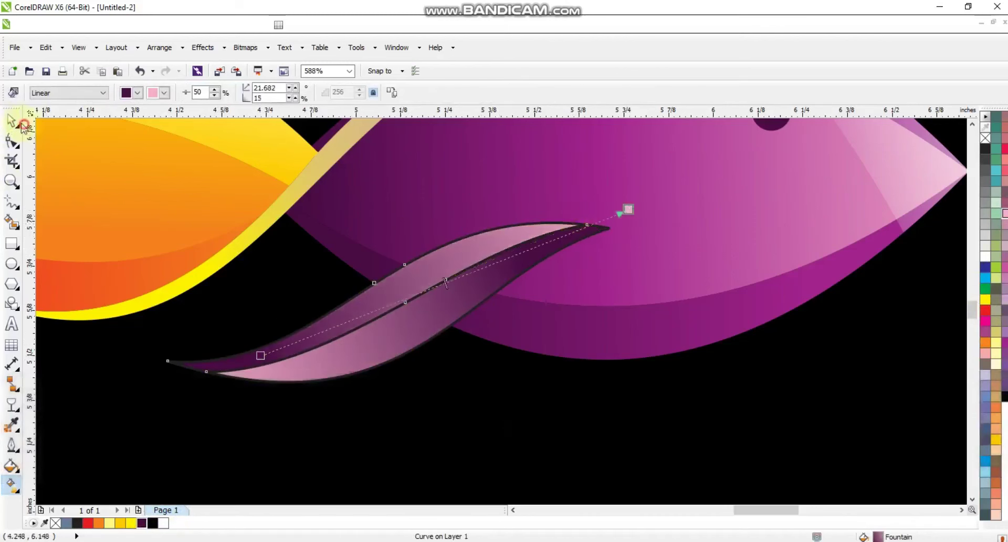
Remove the outline from both halves of the fin.
key(F3)
click(12, 120)
key(F3)
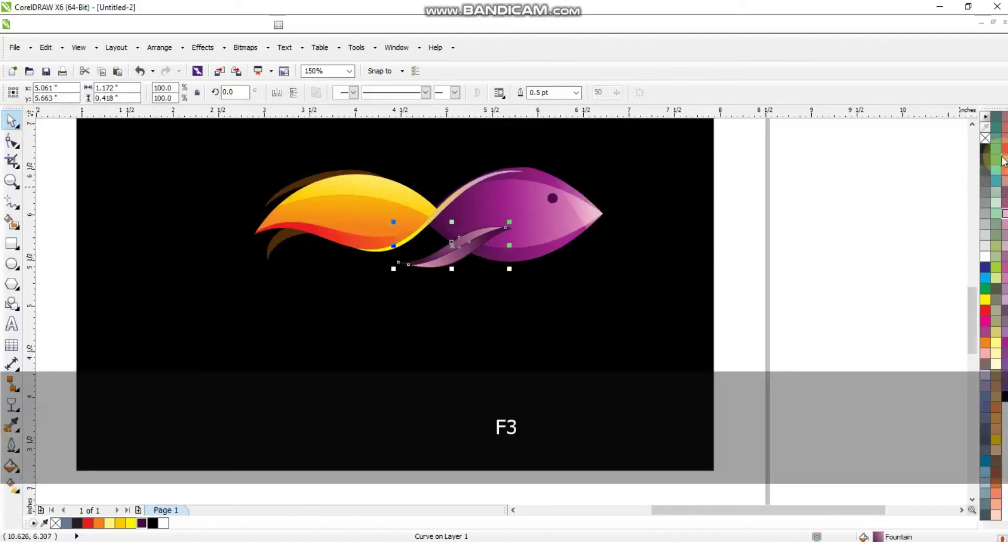
shift+click(480, 261)
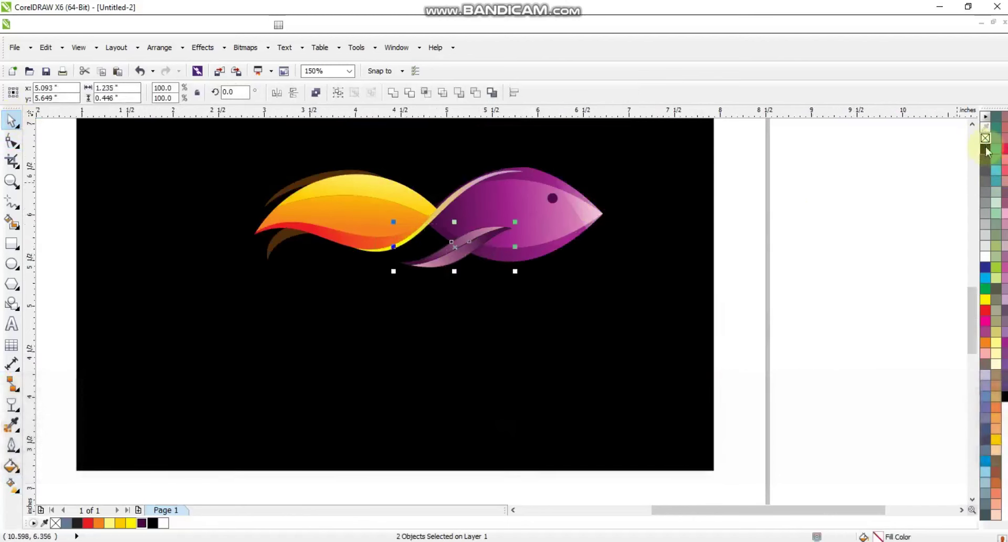
click(457, 258)
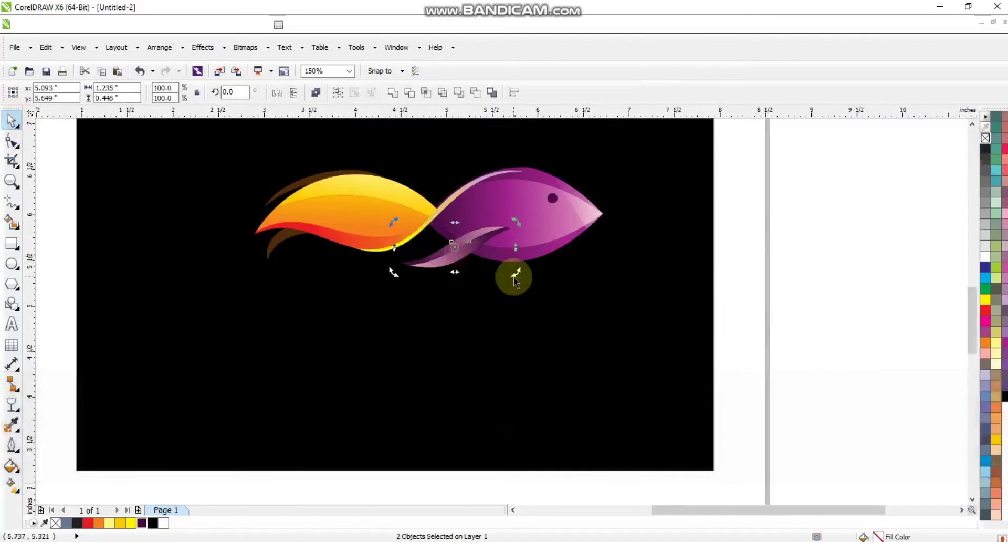
click(508, 274)
key(shift+F2)
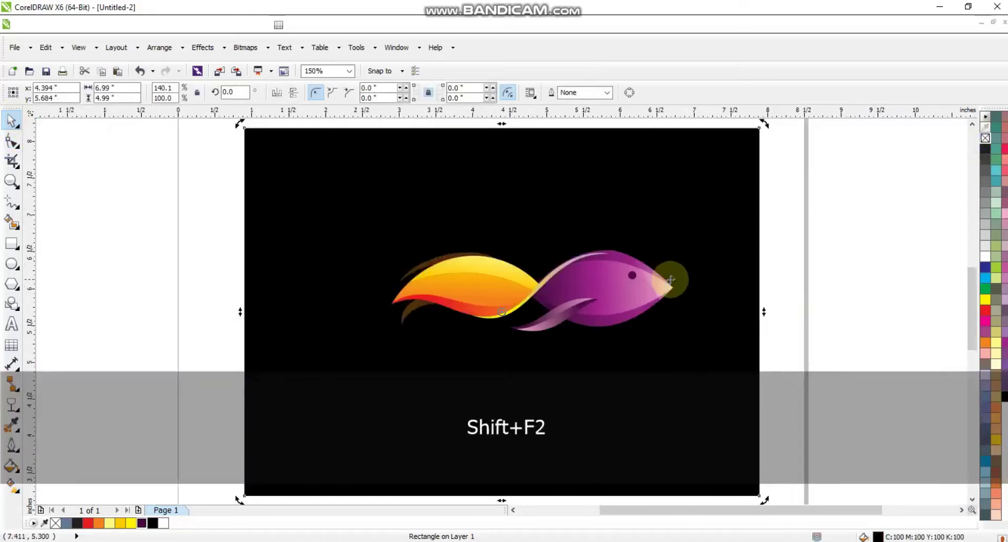
click(771, 339)
key(ctrl+z)
Copy both fin halves to above the fish's back and rotate the copy to 331.5 degrees.
drag(788, 362, 502, 280)
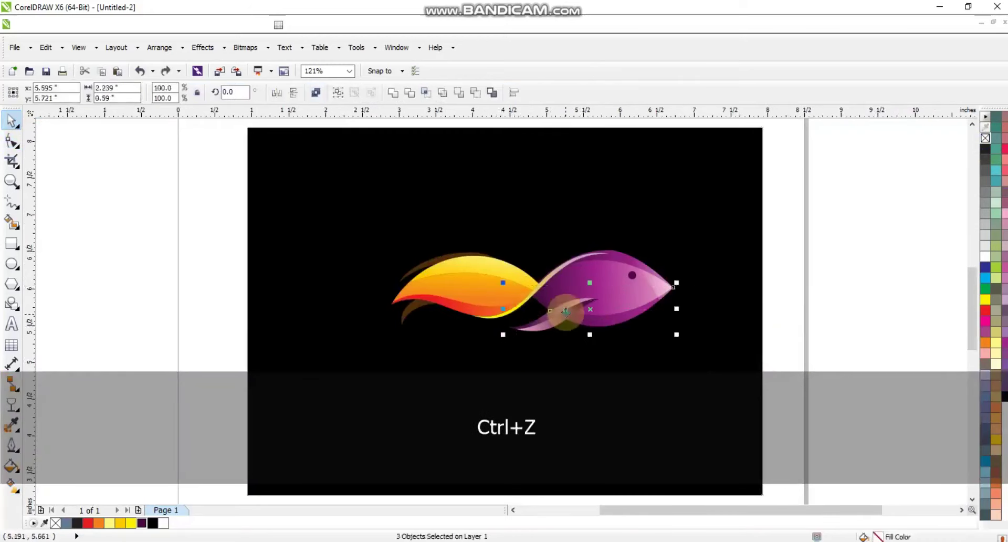
click(576, 328)
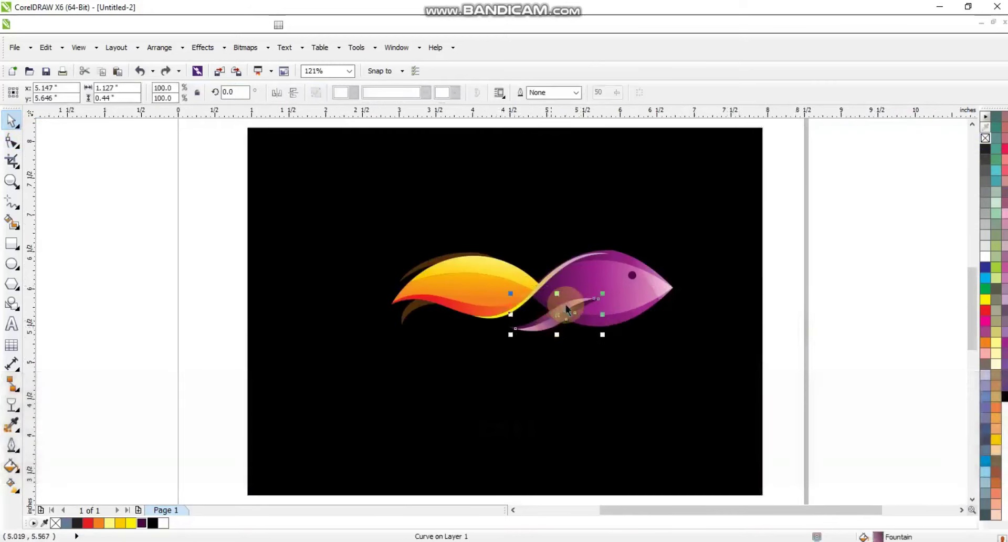
shift+click(569, 318)
drag(557, 311, 552, 232)
right_click(551, 231)
click(552, 231)
drag(603, 252, 576, 277)
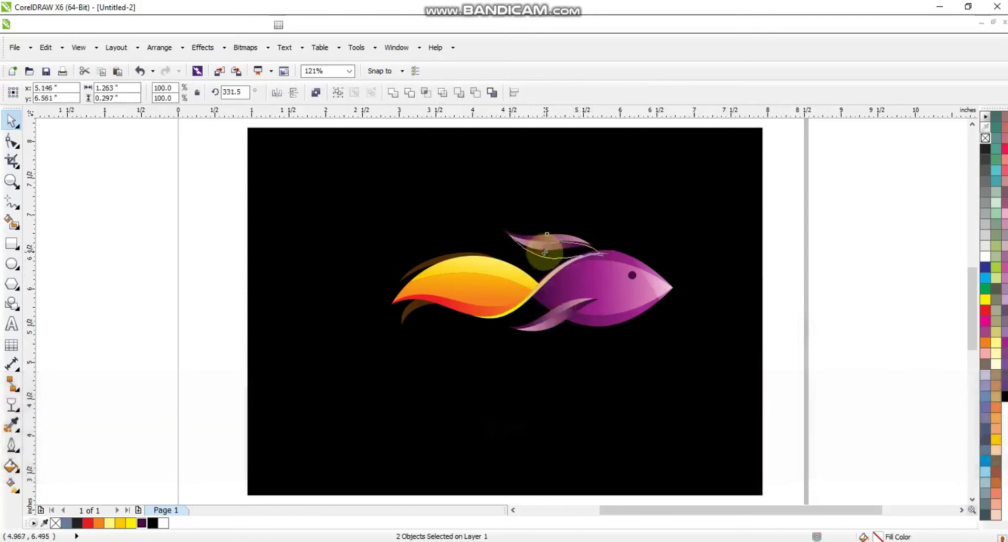
Shrink the upper fin to about 1.15 inches wide and set it against the fish's back, behind the ribbon and body.
click(505, 247)
drag(506, 232, 516, 235)
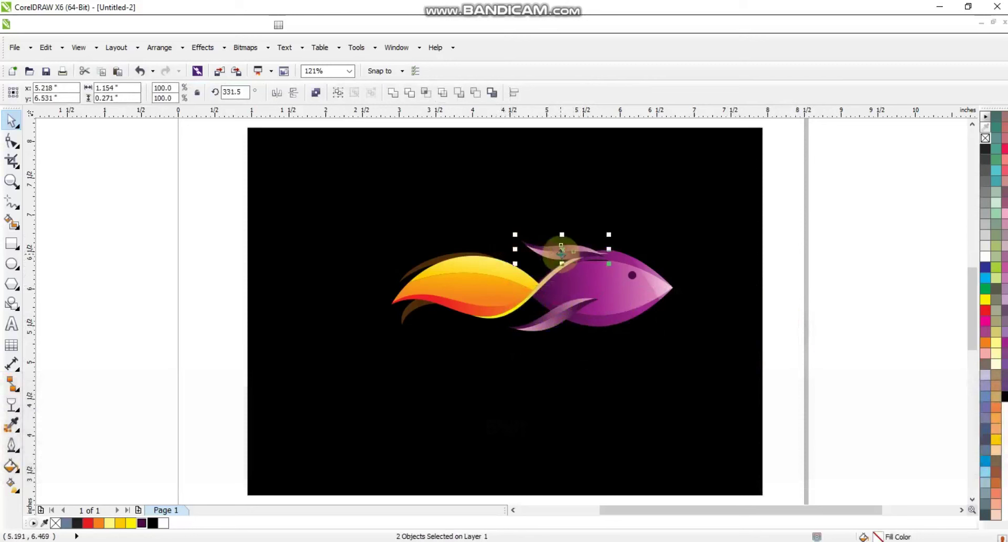
key(ctrl+Page_Up)
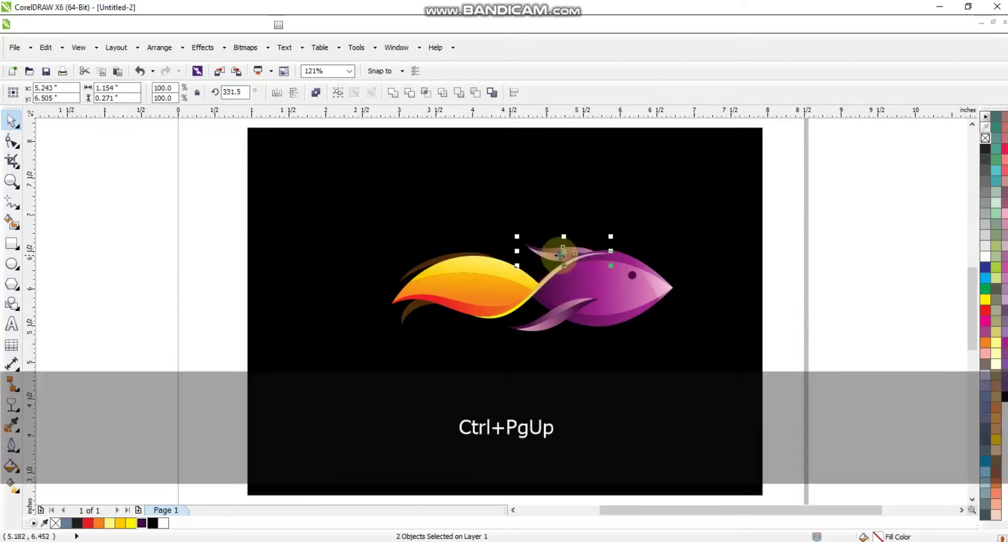
click(803, 326)
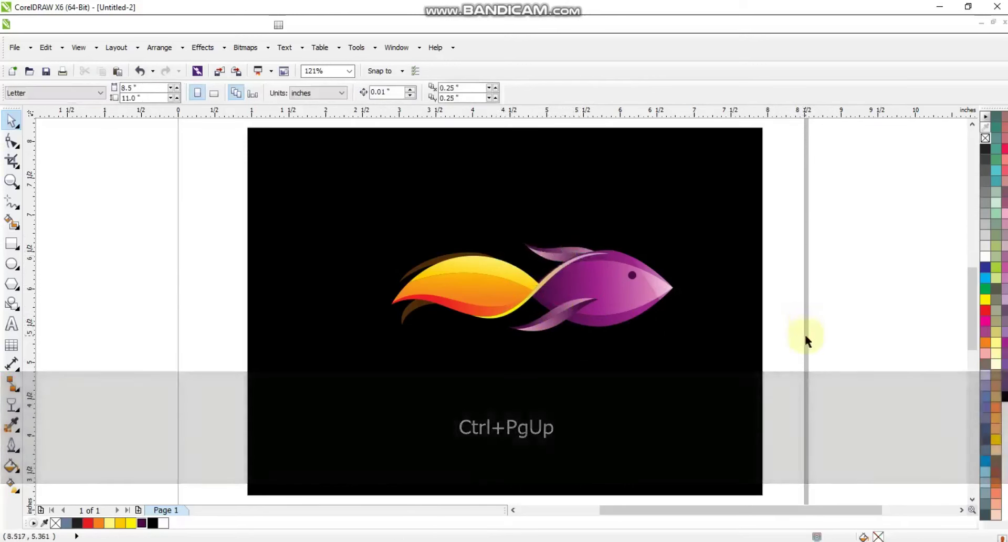
Examine the finished fish logo with its black background, including in a full-screen preview.
click(10, 183)
drag(365, 186, 851, 351)
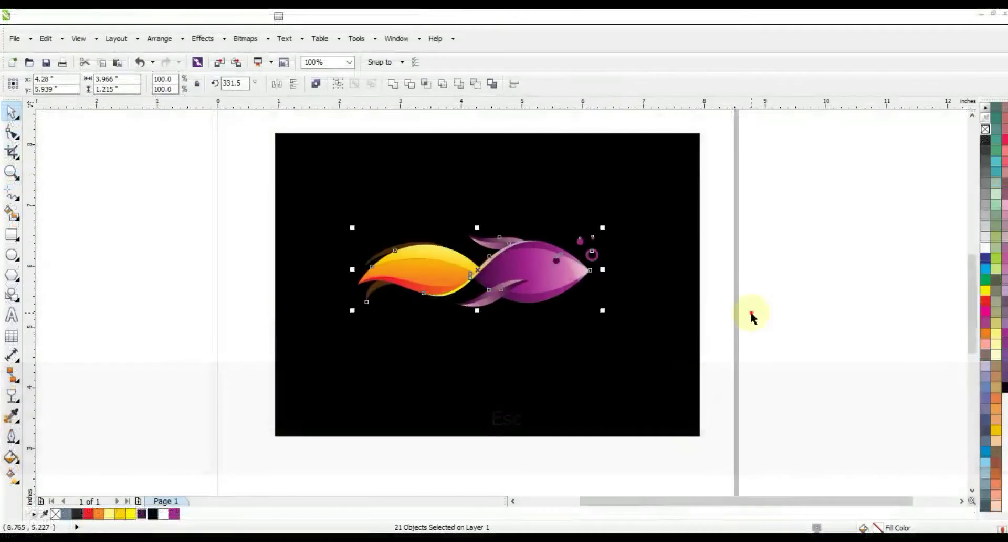
click(651, 372)
click(647, 362)
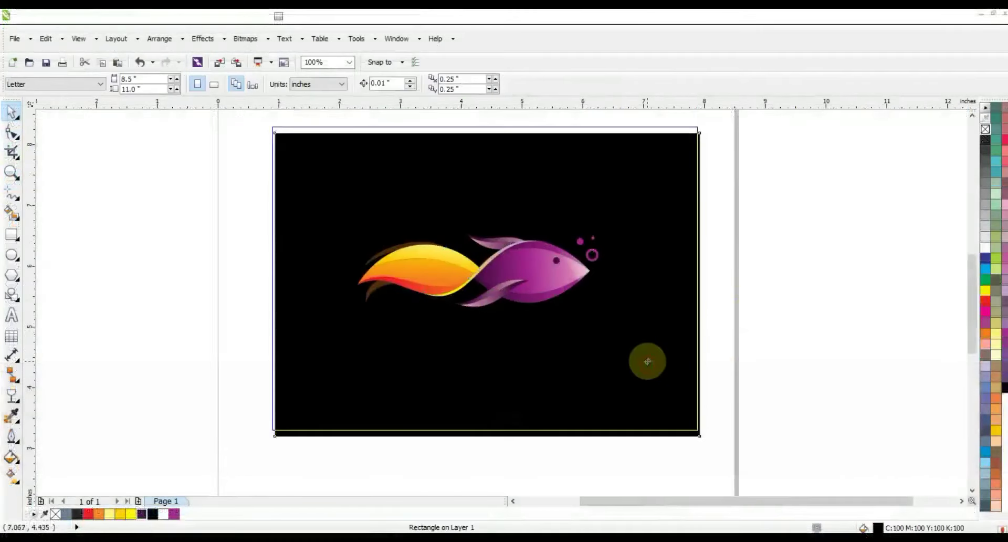
key(shift+F2)
key(F9)
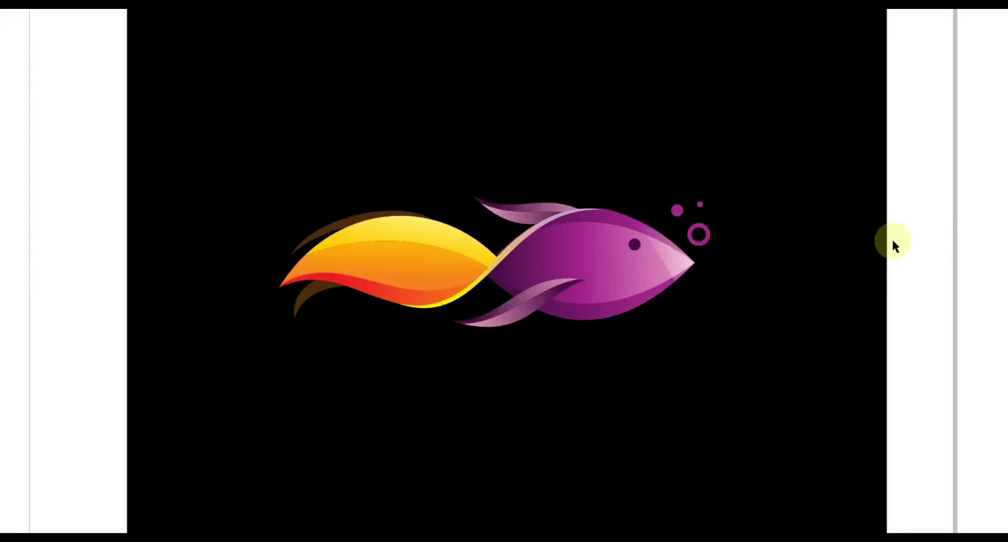
click(842, 247)
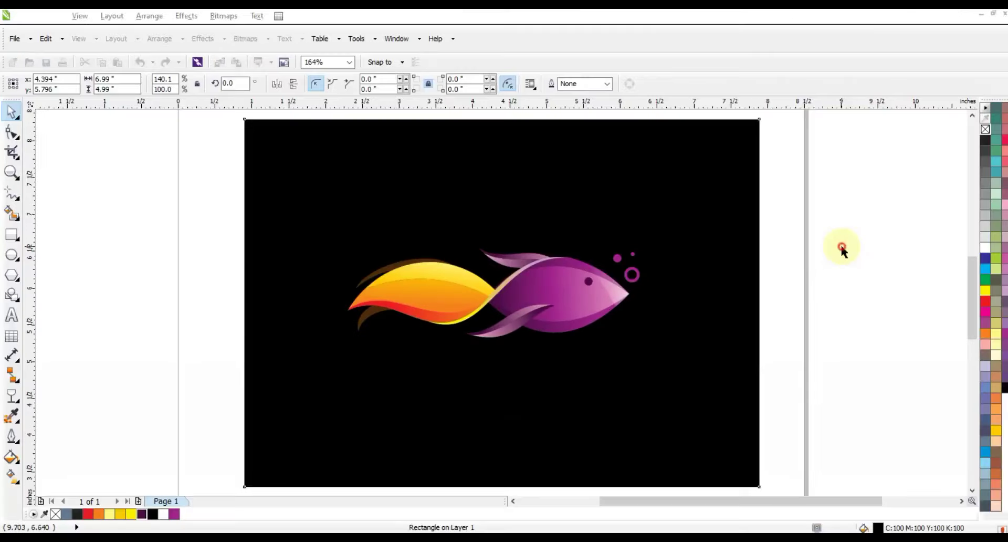